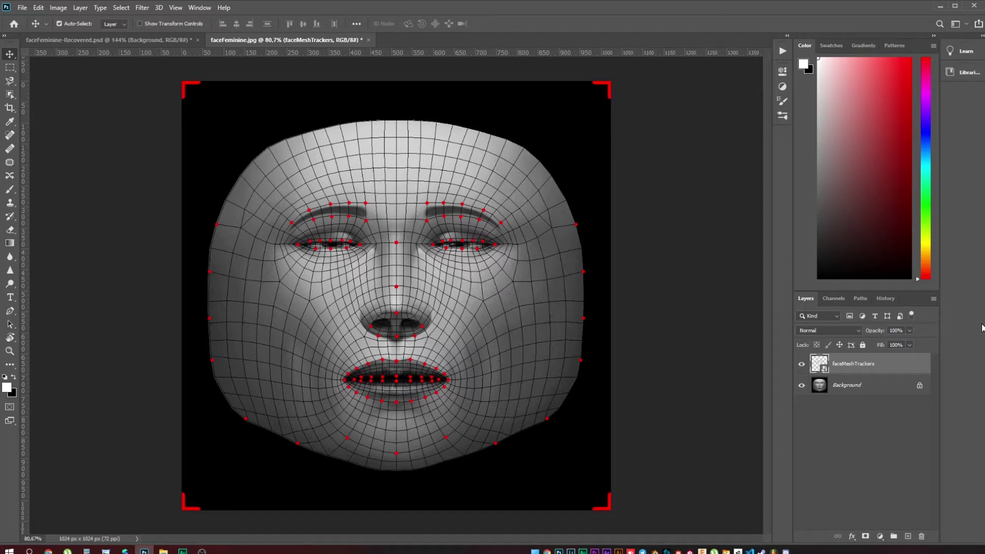
On a new Layer 1, paint a soft white brush stroke across the left cheek.
{"action": "left_click", "coordinate": [908, 536]}
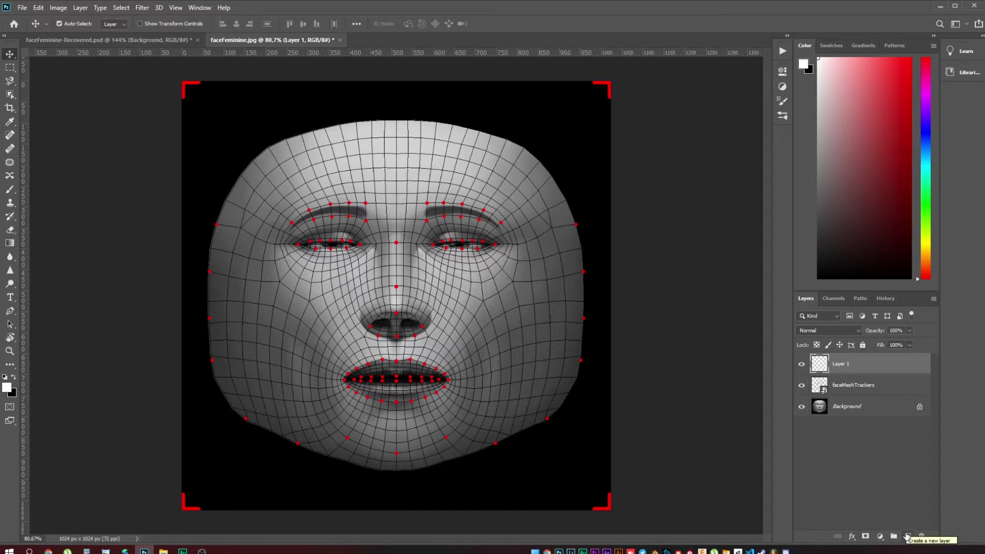
{"action": "left_click", "coordinate": [7, 190]}
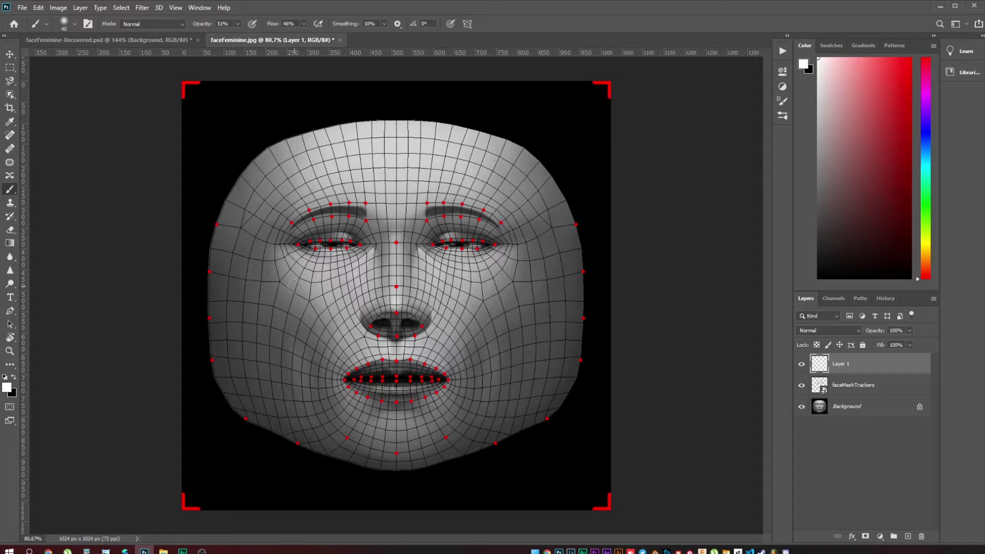
{"action": "scroll", "coordinate": [279, 278], "scroll_direction": "up", "scroll_amount": 3, "text": "alt"}
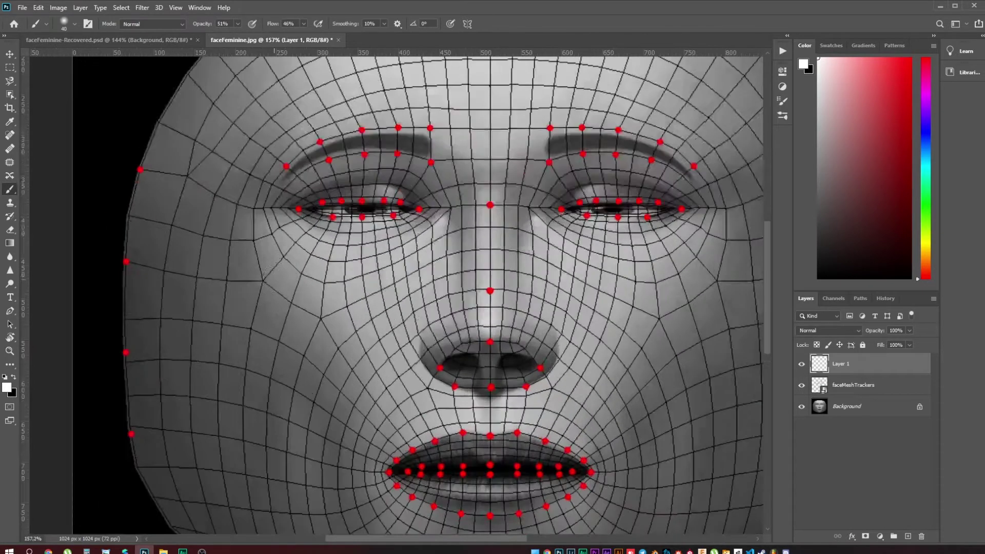
{"action": "mouse_move", "coordinate": [253, 237]}
{"action": "left_mouse_down"}
{"action": "mouse_move", "coordinate": [338, 301]}
{"action": "mouse_move", "coordinate": [257, 235]}
{"action": "mouse_move", "coordinate": [354, 316]}
{"action": "left_mouse_up"}
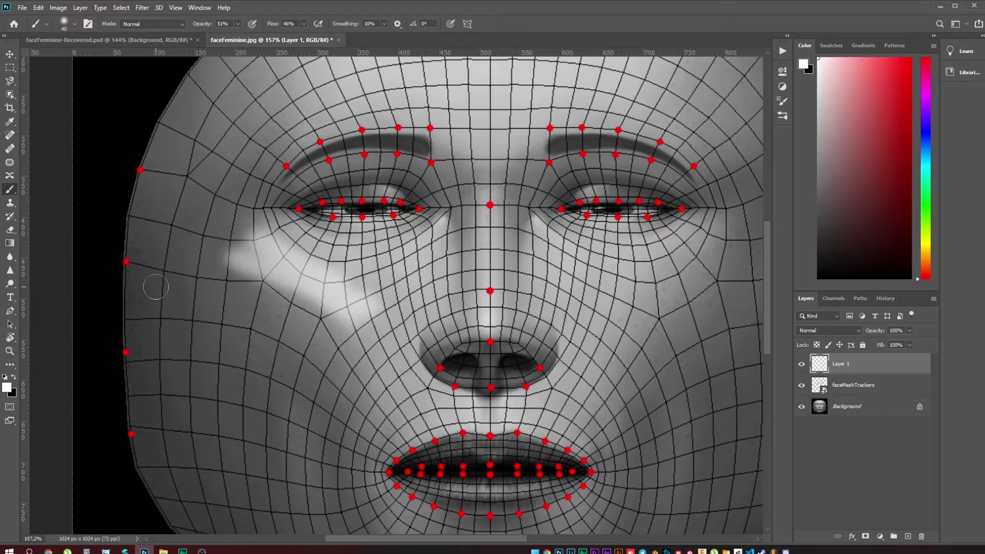
Undo the cheek test stroke and bring up the Brush Settings panel.
{"action": "key", "text": "ctrl+z"}
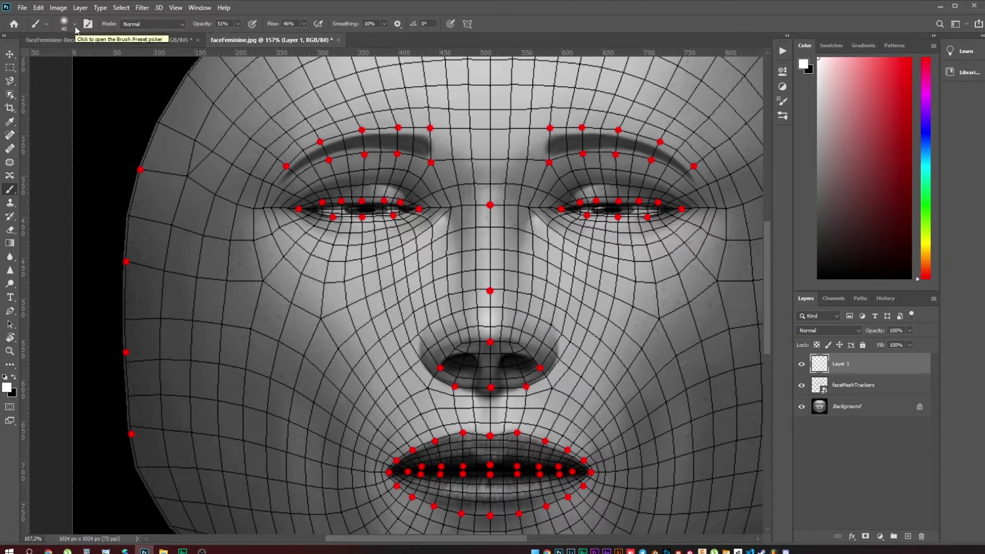
{"action": "left_click", "coordinate": [783, 73]}
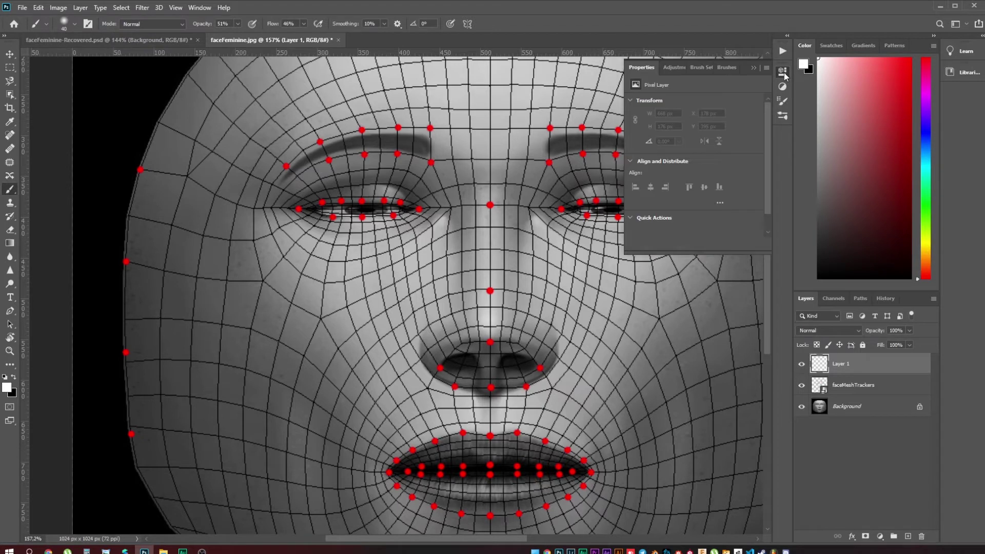
{"action": "left_click", "coordinate": [781, 103]}
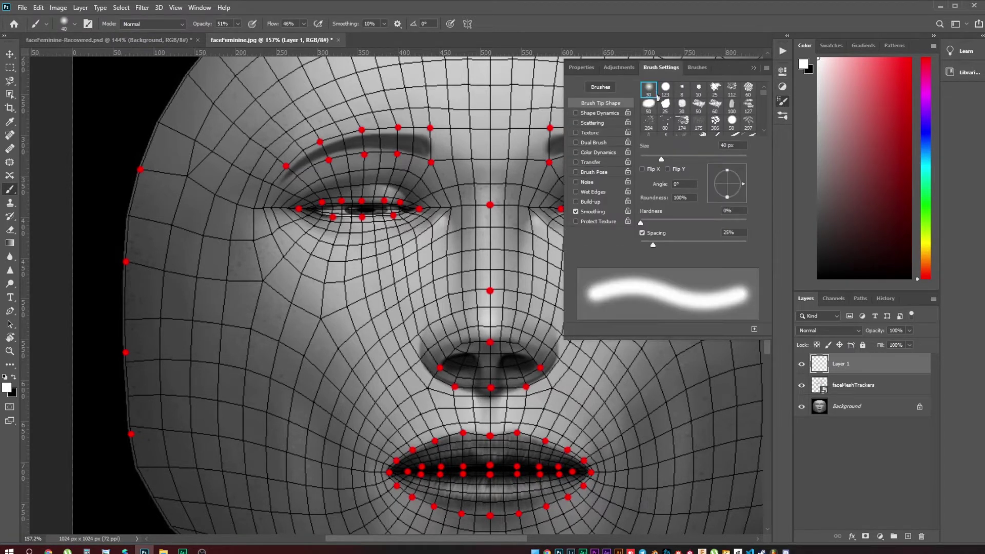
{"action": "left_click", "coordinate": [199, 8]}
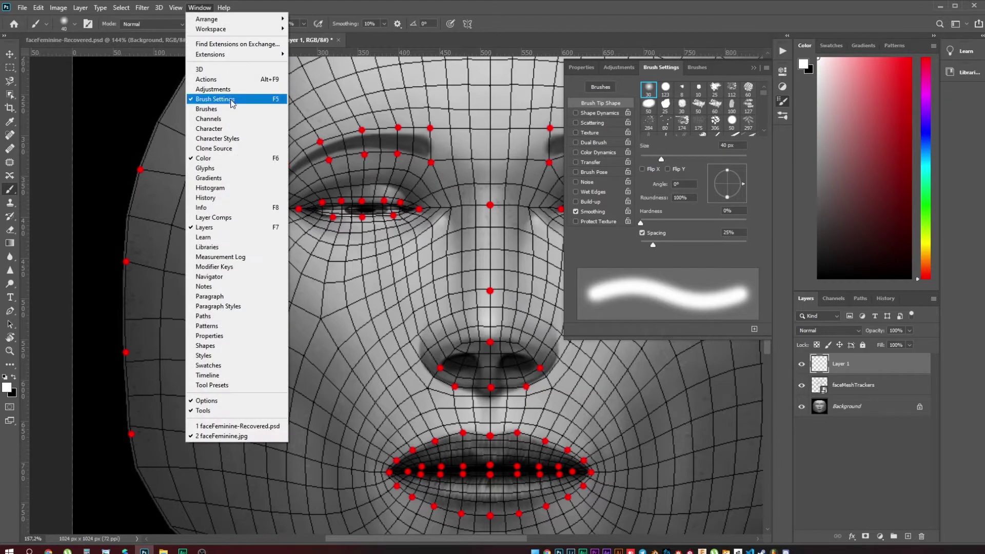
{"action": "key", "text": "Escape"}
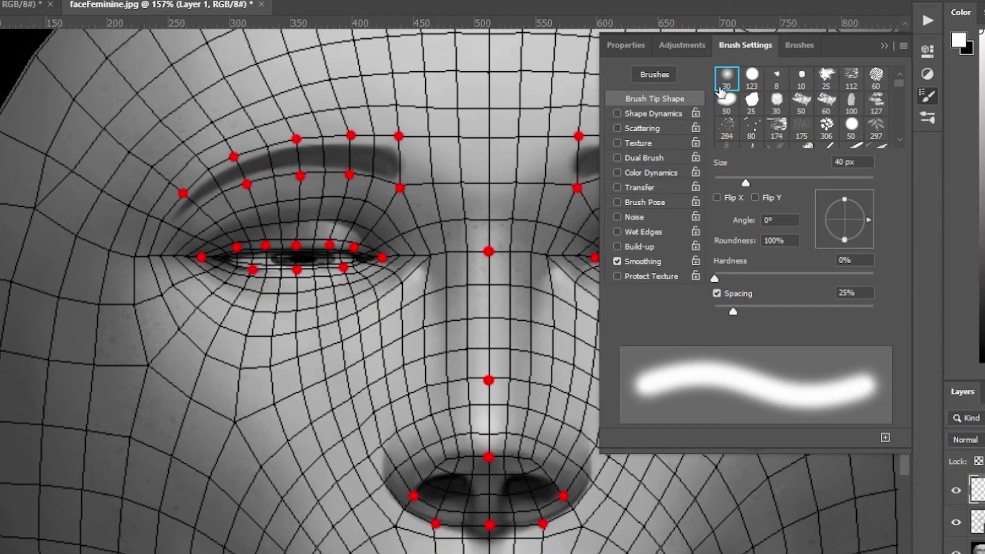
Enable Shape Dynamics size jitter and set the brush to 8 px with 475% spacing.
{"action": "left_click", "coordinate": [649, 114]}
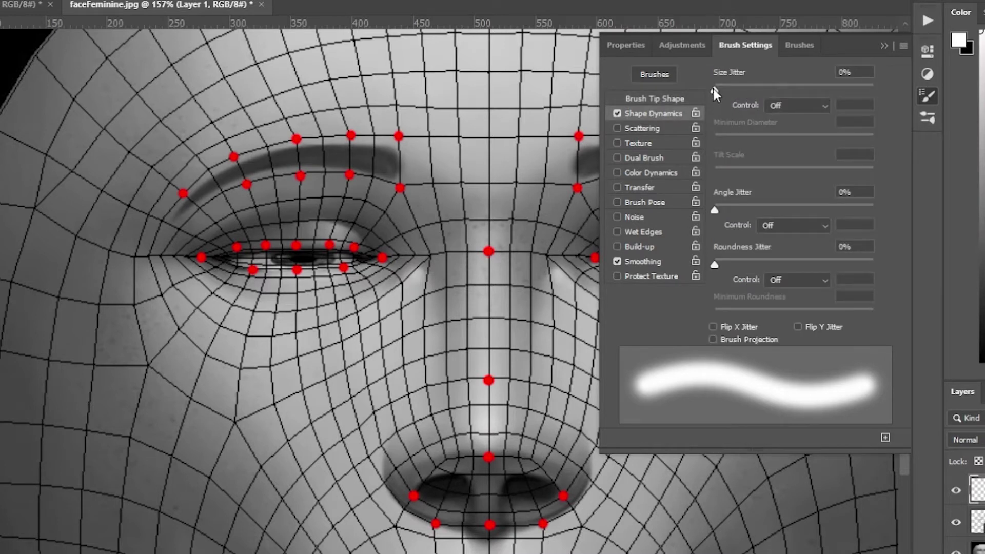
{"action": "mouse_move", "coordinate": [715, 91]}
{"action": "left_mouse_down"}
{"action": "mouse_move", "coordinate": [877, 95]}
{"action": "mouse_move", "coordinate": [845, 102]}
{"action": "left_mouse_up"}
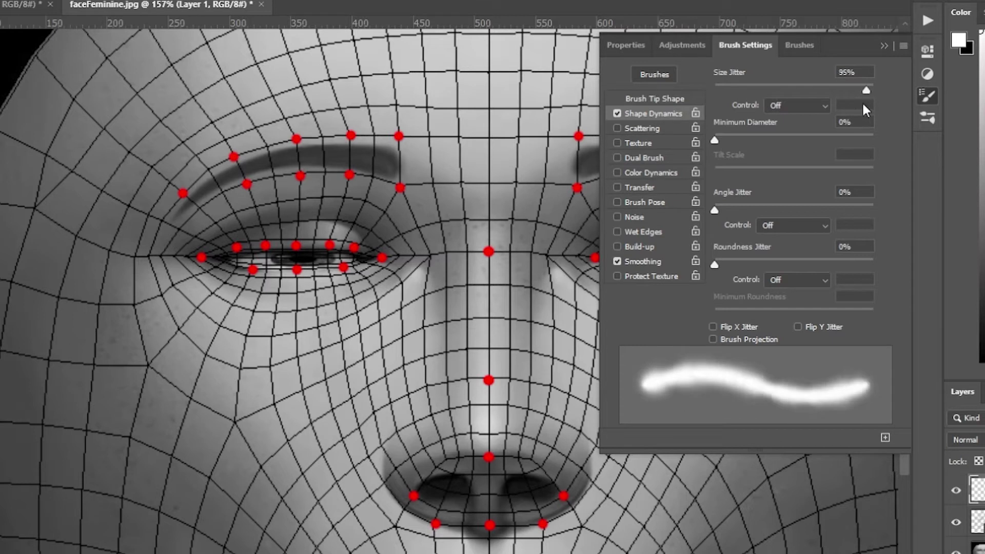
{"action": "left_click", "coordinate": [655, 99]}
{"action": "left_click_drag", "start_coordinate": [793, 183], "coordinate": [720, 183]}
{"action": "left_click_drag", "start_coordinate": [733, 311], "coordinate": [855, 315]}
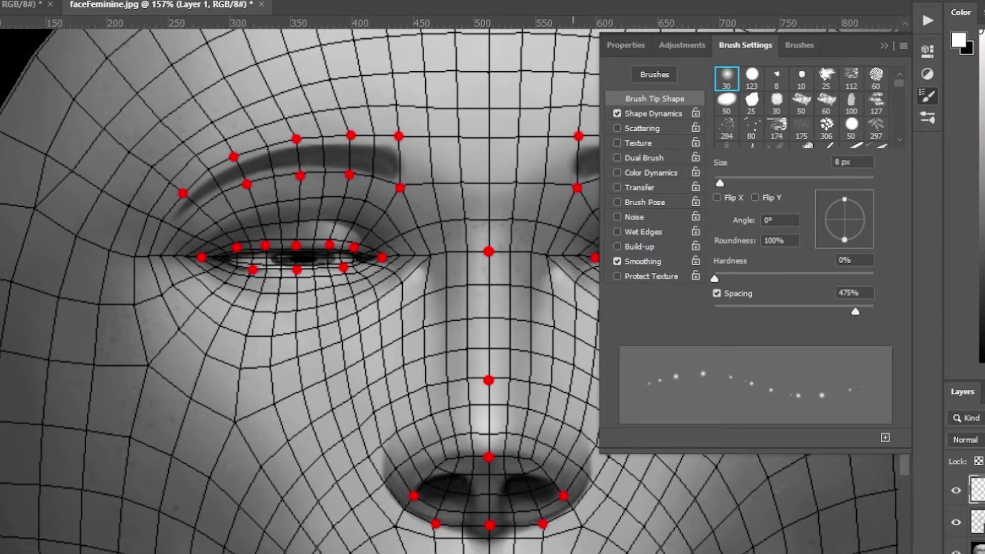
Turn on Scattering at 755% on both axes with a count of 7.
{"action": "left_click", "coordinate": [648, 129]}
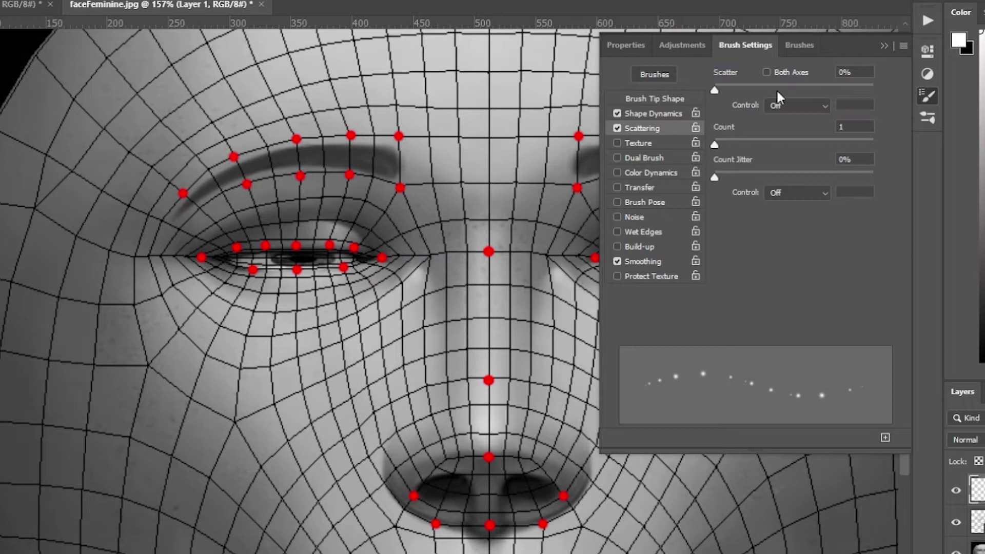
{"action": "mouse_move", "coordinate": [712, 93]}
{"action": "left_mouse_down"}
{"action": "mouse_move", "coordinate": [843, 112]}
{"action": "mouse_move", "coordinate": [834, 102]}
{"action": "left_mouse_up"}
{"action": "left_click", "coordinate": [768, 72]}
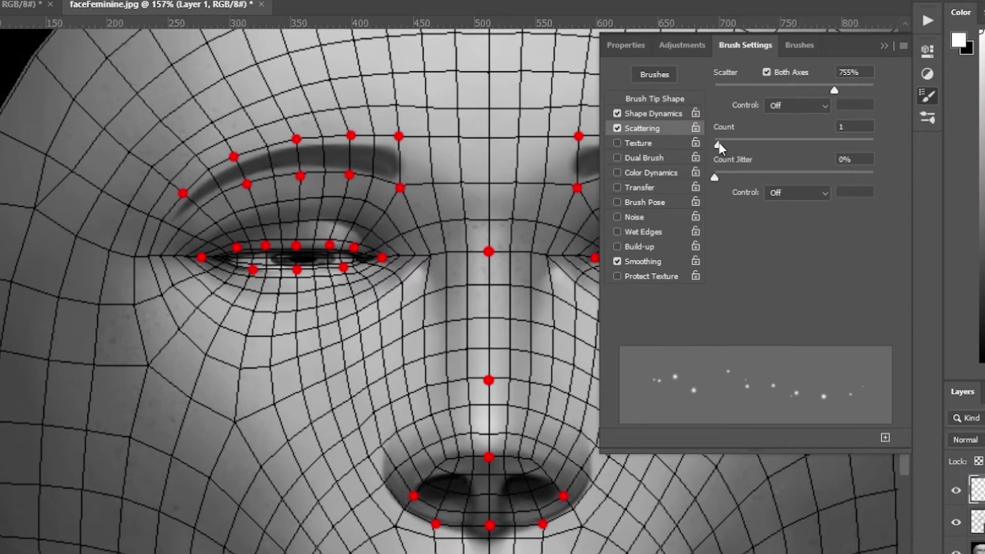
{"action": "mouse_move", "coordinate": [719, 144]}
{"action": "left_mouse_down"}
{"action": "mouse_move", "coordinate": [796, 152]}
{"action": "mouse_move", "coordinate": [780, 157]}
{"action": "left_mouse_up"}
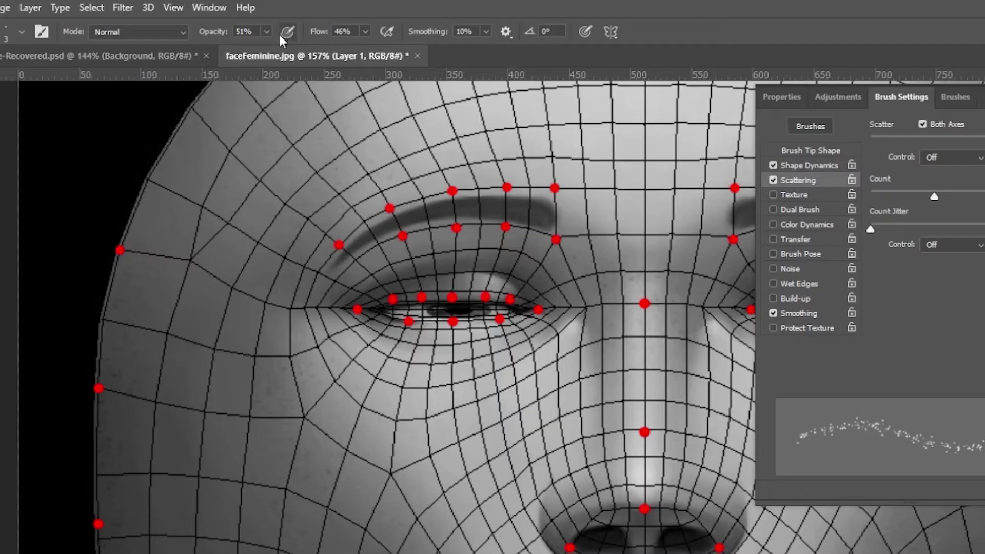
Keep brush opacity at 100% and add guides along the eye line and left cheek.
{"action": "left_click", "coordinate": [238, 24]}
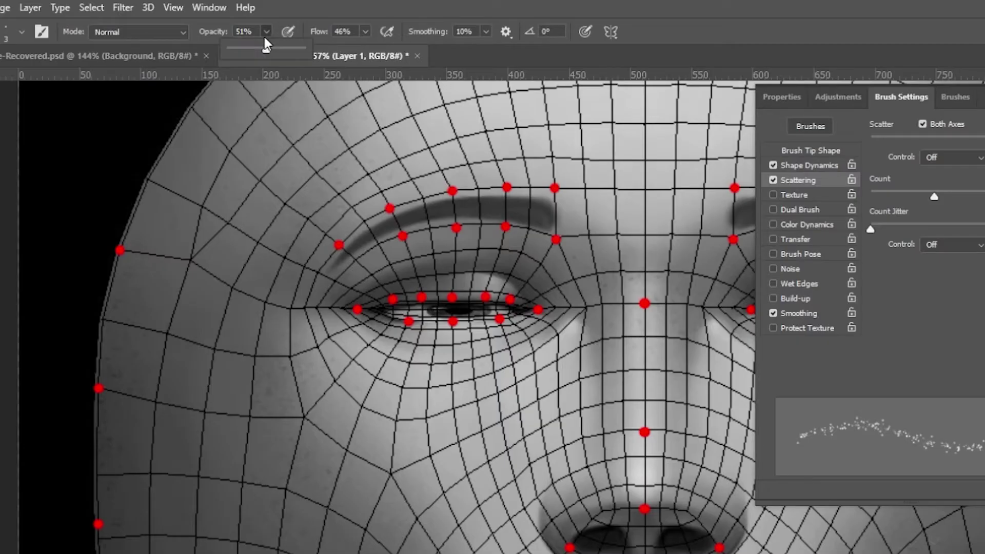
{"action": "left_click", "coordinate": [309, 69]}
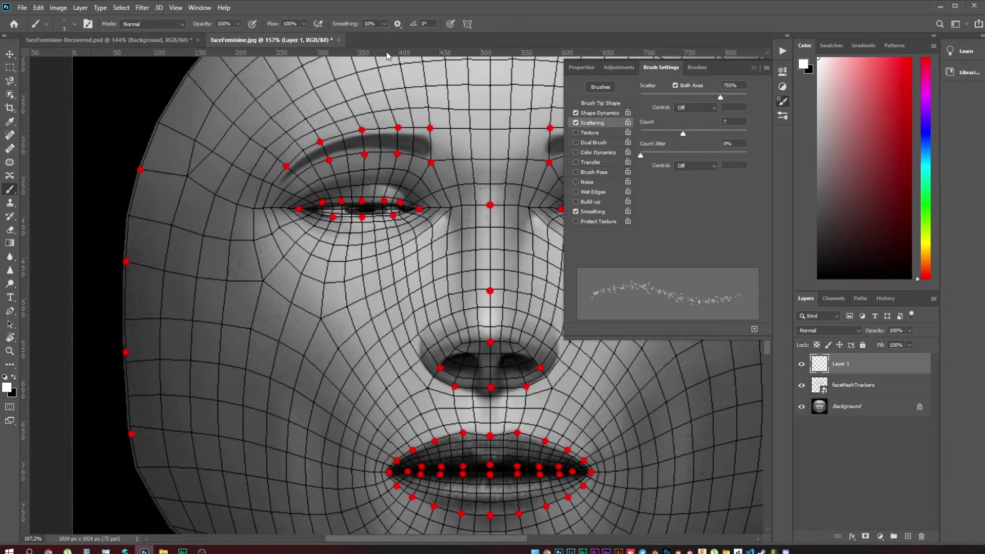
{"action": "left_click_drag", "start_coordinate": [386, 51], "coordinate": [395, 209]}
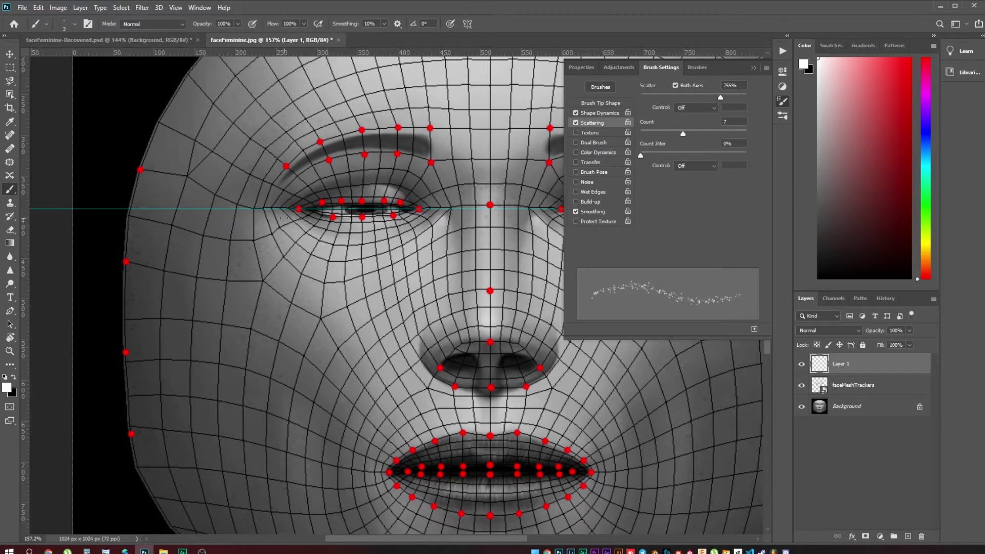
{"action": "left_click_drag", "start_coordinate": [23, 256], "coordinate": [346, 293]}
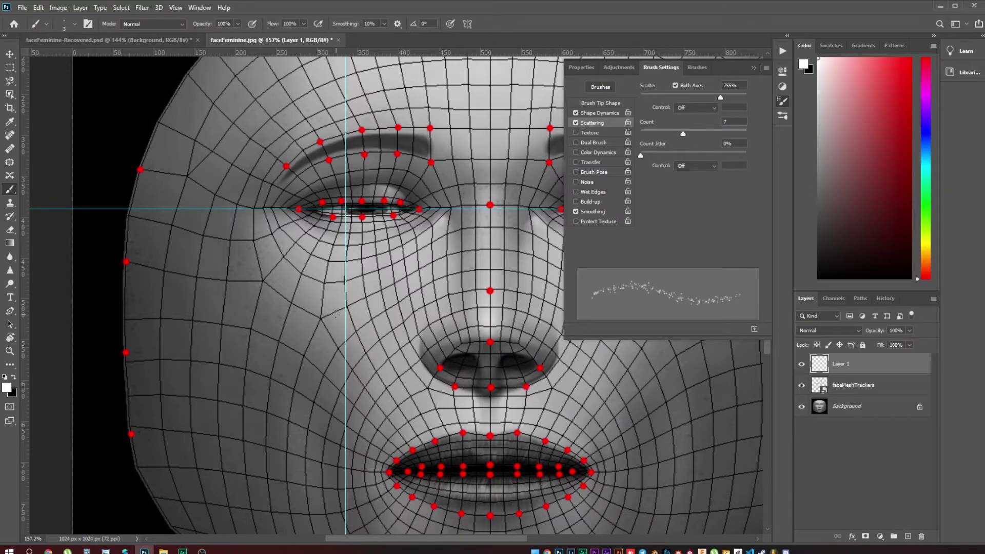
Paint scattered white sparkle dots in an arc down the left cheek.
{"action": "mouse_move", "coordinate": [337, 314]}
{"action": "left_mouse_down"}
{"action": "mouse_move", "coordinate": [242, 218]}
{"action": "mouse_move", "coordinate": [318, 313]}
{"action": "left_mouse_up"}
{"action": "mouse_move", "coordinate": [277, 223]}
{"action": "left_mouse_down"}
{"action": "mouse_move", "coordinate": [324, 289]}
{"action": "mouse_move", "coordinate": [259, 208]}
{"action": "left_mouse_up"}
{"action": "mouse_move", "coordinate": [303, 290]}
{"action": "left_mouse_down"}
{"action": "mouse_move", "coordinate": [318, 308]}
{"action": "mouse_move", "coordinate": [259, 249]}
{"action": "mouse_move", "coordinate": [312, 293]}
{"action": "left_mouse_up"}
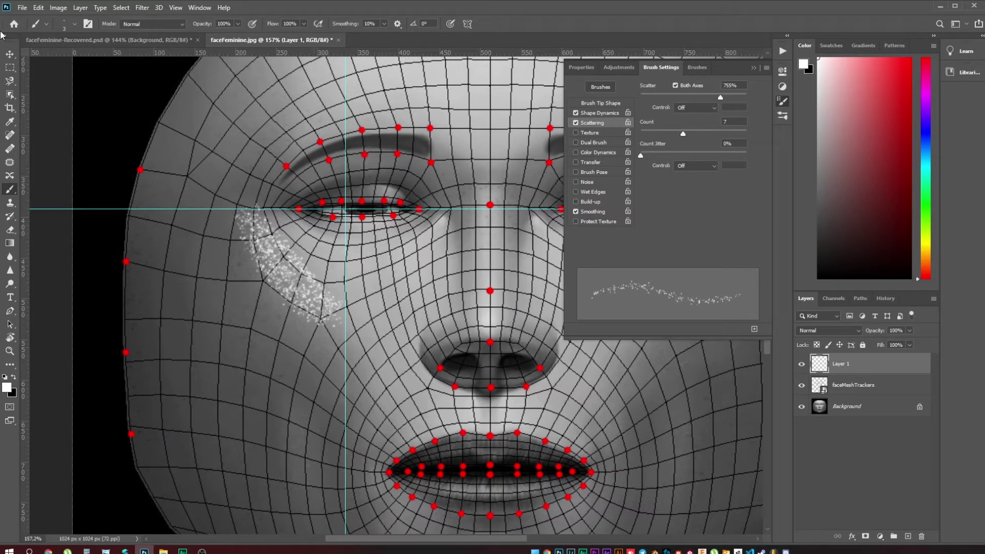
Switch to a larger Soft Round brush tip and try, then undo, a cheek stroke.
{"action": "left_click", "coordinate": [74, 24]}
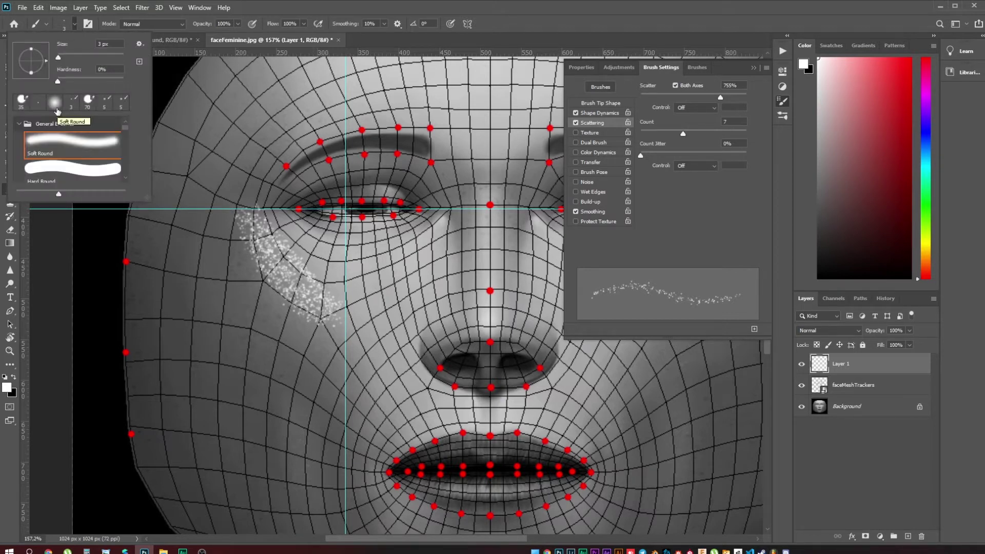
{"action": "left_click", "coordinate": [55, 103]}
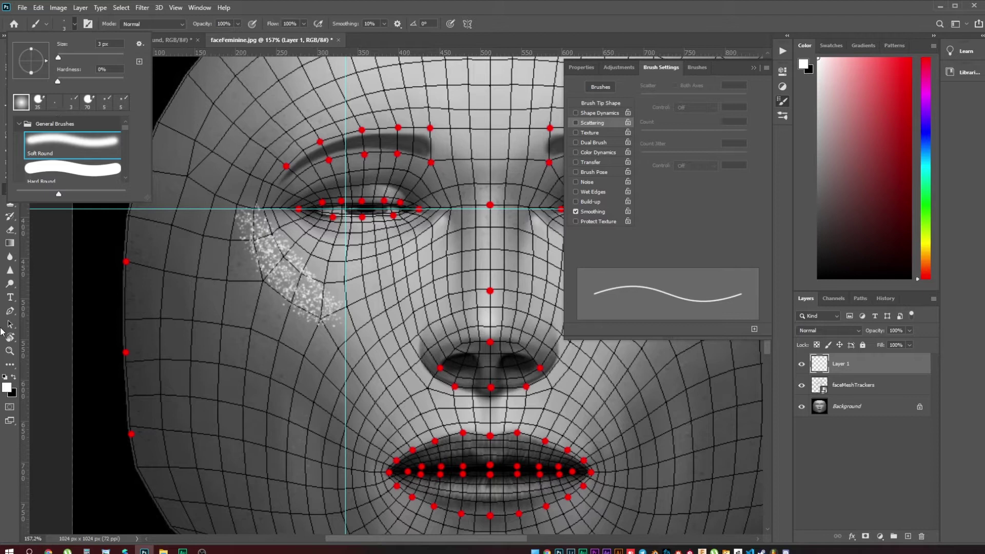
{"action": "left_click", "coordinate": [6, 461]}
{"action": "key", "text": "bracketright"}
{"action": "key", "text": "bracketright"}
{"action": "key", "text": "bracketright"}
{"action": "key", "text": "bracketright"}
{"action": "key", "text": "bracketright"}
{"action": "key", "text": "bracketright"}
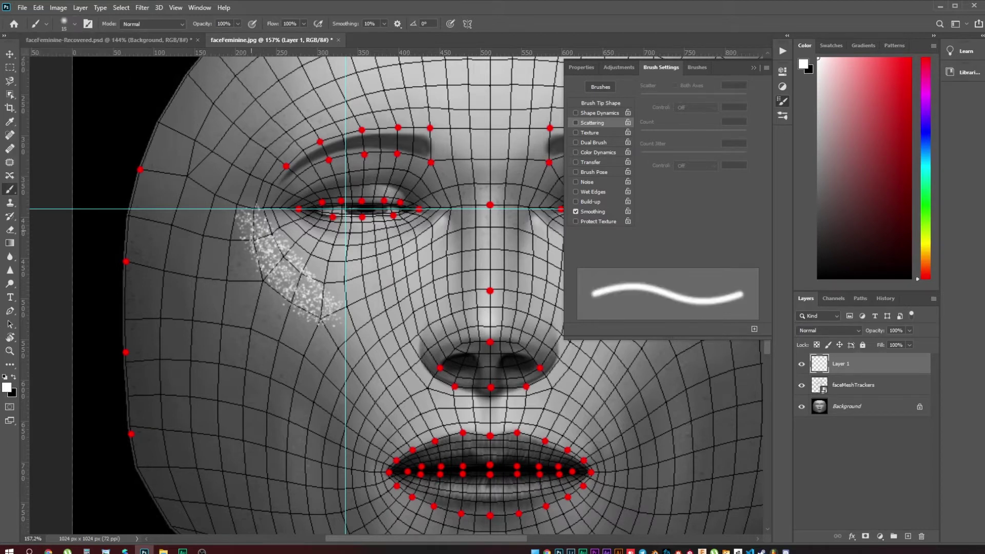
{"action": "mouse_move", "coordinate": [241, 213]}
{"action": "left_mouse_down"}
{"action": "mouse_move", "coordinate": [301, 313]}
{"action": "mouse_move", "coordinate": [328, 326]}
{"action": "left_mouse_up"}
{"action": "key", "text": "ctrl+z"}
At 66% opacity and size 25, paint a speckled highlighter stroke along the left cheek.
{"action": "left_click", "coordinate": [237, 24]}
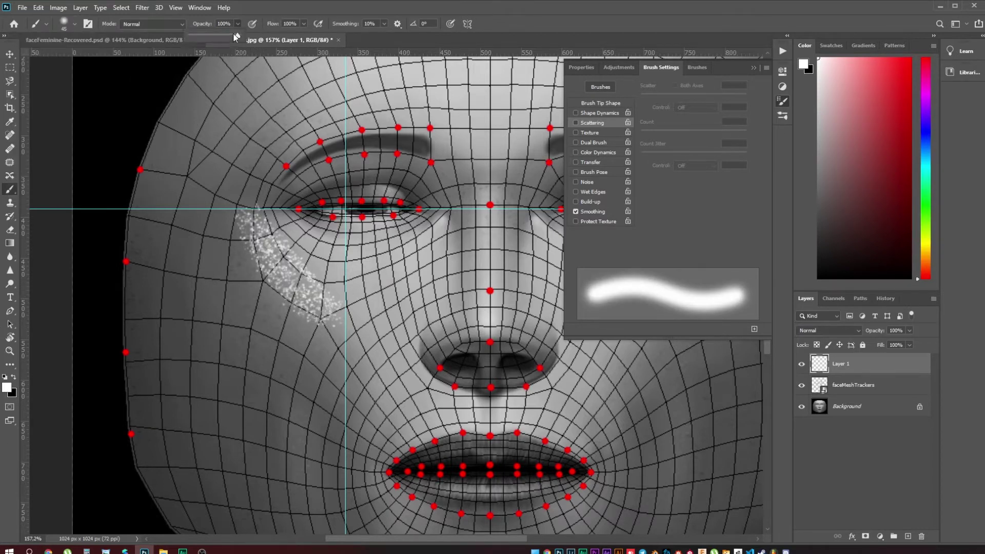
{"action": "left_click_drag", "start_coordinate": [218, 40], "coordinate": [223, 40]}
{"action": "left_click_drag", "start_coordinate": [241, 211], "coordinate": [333, 321]}
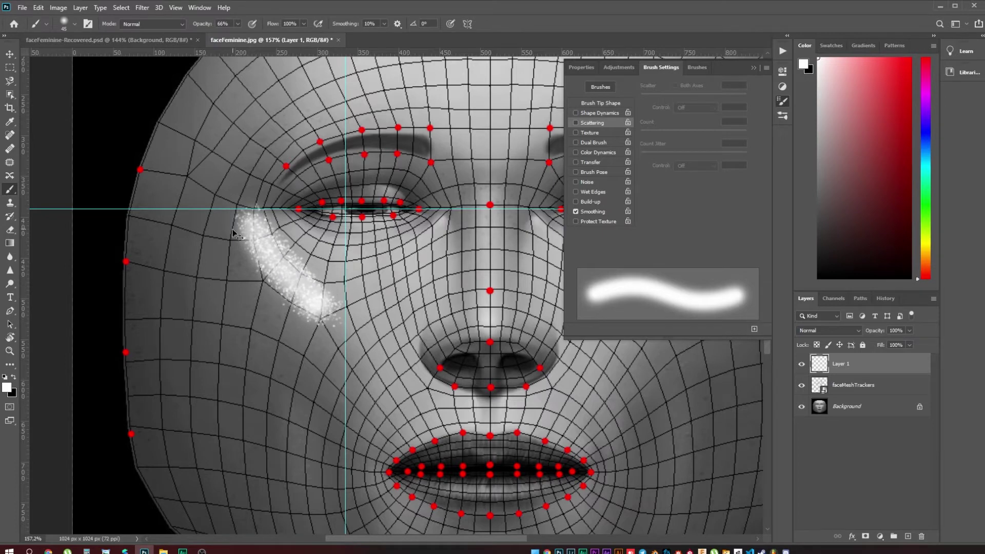
{"action": "key", "text": "ctrl+z"}
{"action": "key", "text": "bracketleft"}
{"action": "key", "text": "bracketleft"}
{"action": "left_click_drag", "start_coordinate": [250, 219], "coordinate": [318, 308]}
Close the Brush Settings panel and lower the brush size and opacity.
{"action": "scroll", "coordinate": [367, 328], "scroll_direction": "up", "scroll_amount": 3, "text": "alt"}
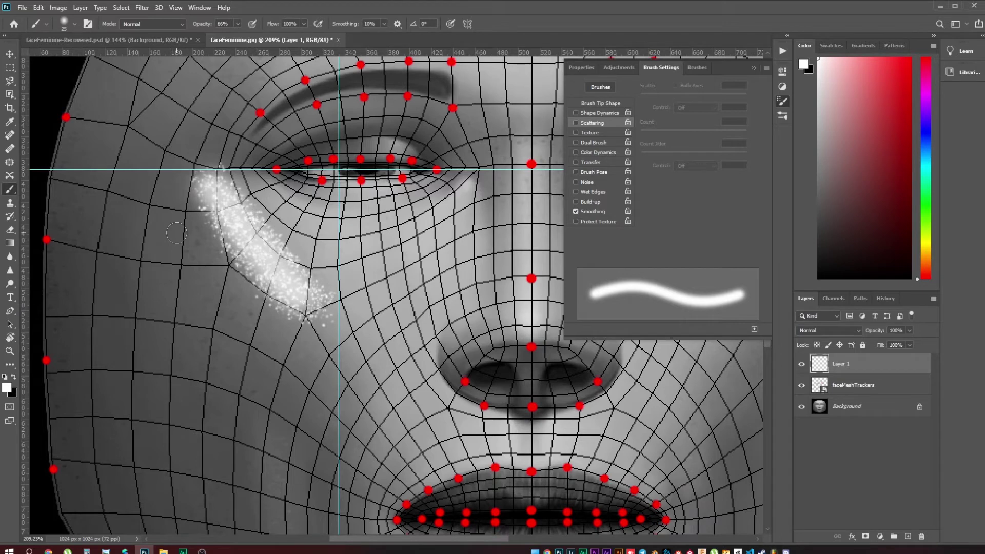
{"action": "key", "text": "F5"}
{"action": "scroll", "coordinate": [220, 247], "scroll_direction": "up", "scroll_amount": 1}
{"action": "key", "text": "8"}
{"action": "key", "text": "bracketleft"}
{"action": "key", "text": "bracketleft"}
{"action": "key", "text": "bracketleft"}
{"action": "key", "text": "bracketleft"}
{"action": "key", "text": "bracketleft"}
{"action": "key", "text": "bracketleft"}
{"action": "key", "text": "bracketleft"}
{"action": "key", "text": "bracketleft"}
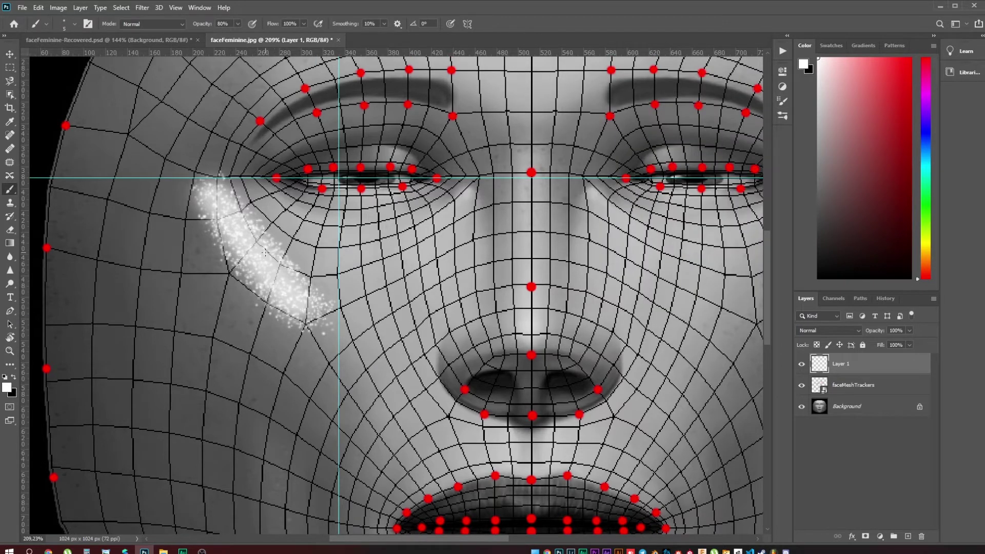
Rotate the sparkle stroke slightly clockwise and scale it to about 119%.
{"action": "key", "text": "ctrl+t"}
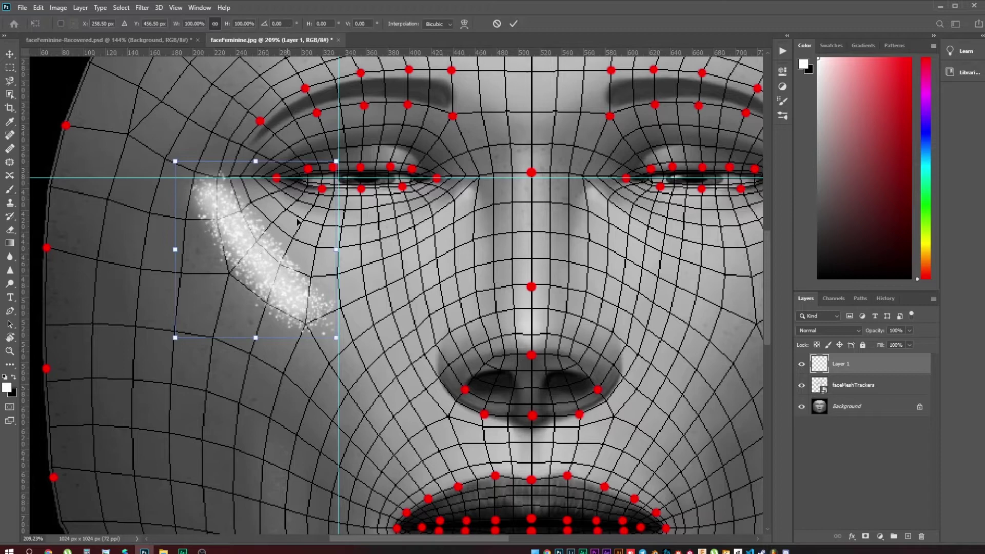
{"action": "left_click_drag", "start_coordinate": [337, 168], "coordinate": [343, 152]}
{"action": "mouse_move", "coordinate": [175, 339]}
{"action": "left_mouse_down"}
{"action": "mouse_move", "coordinate": [163, 347]}
{"action": "mouse_move", "coordinate": [185, 329]}
{"action": "mouse_move", "coordinate": [143, 376]}
{"action": "mouse_move", "coordinate": [176, 334]}
{"action": "mouse_move", "coordinate": [172, 343]}
{"action": "left_mouse_up"}
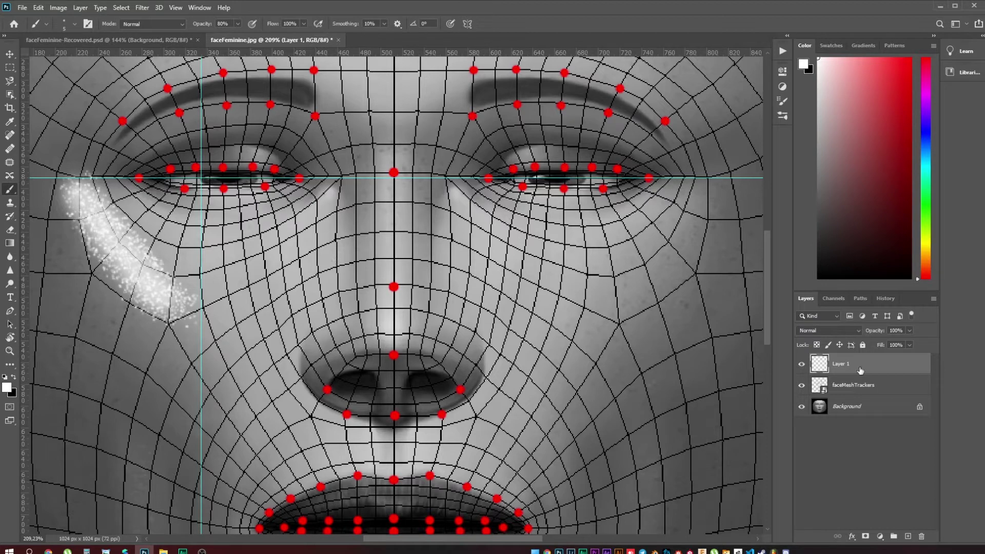
Duplicate the stroke onto Layer 2, flip it horizontally and place it on the right cheek.
{"action": "key", "text": "ctrl+v"}
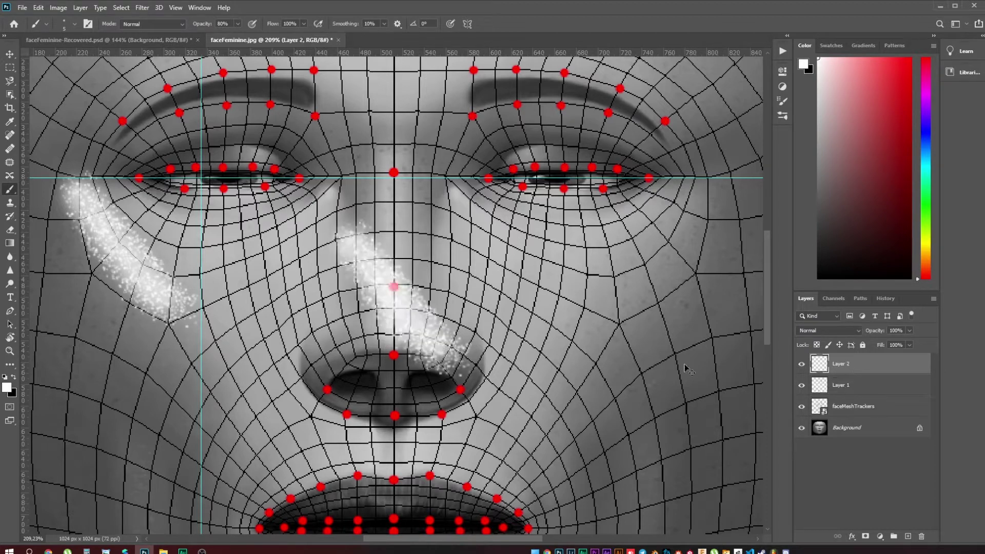
{"action": "key", "text": "v"}
{"action": "left_click_drag", "start_coordinate": [382, 286], "coordinate": [643, 230]}
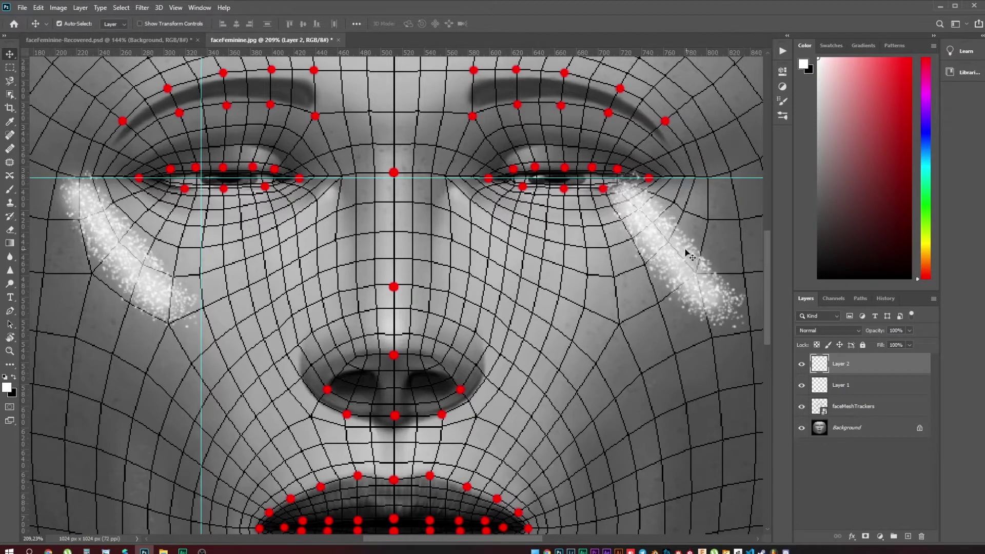
{"action": "key", "text": "ctrl+t"}
{"action": "right_click", "coordinate": [669, 251]}
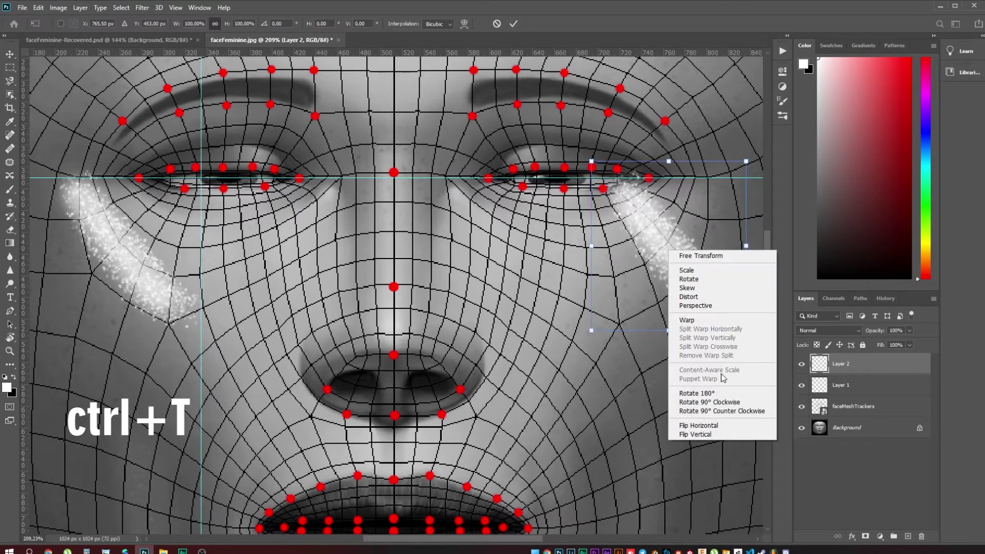
{"action": "left_click", "coordinate": [699, 426]}
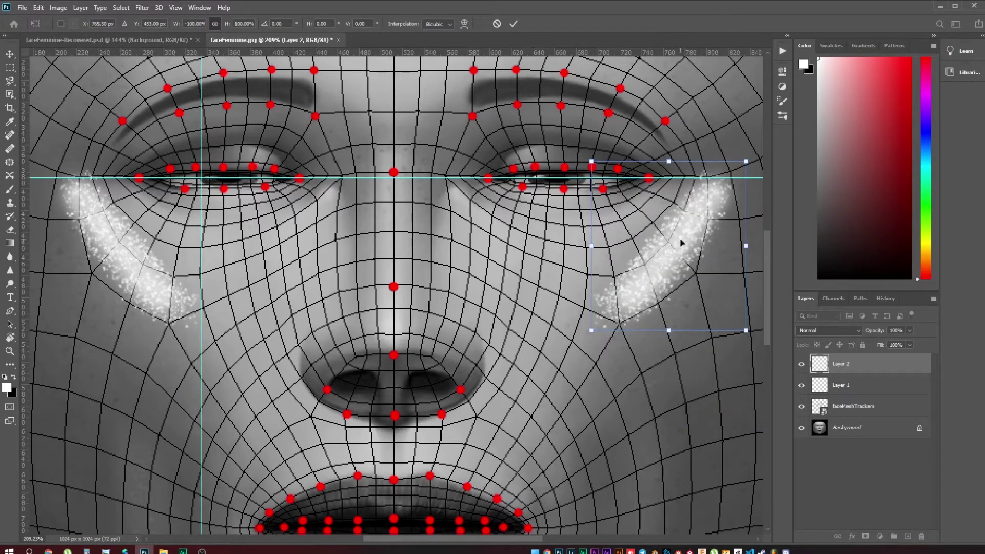
{"action": "left_click_drag", "start_coordinate": [681, 242], "coordinate": [667, 274]}
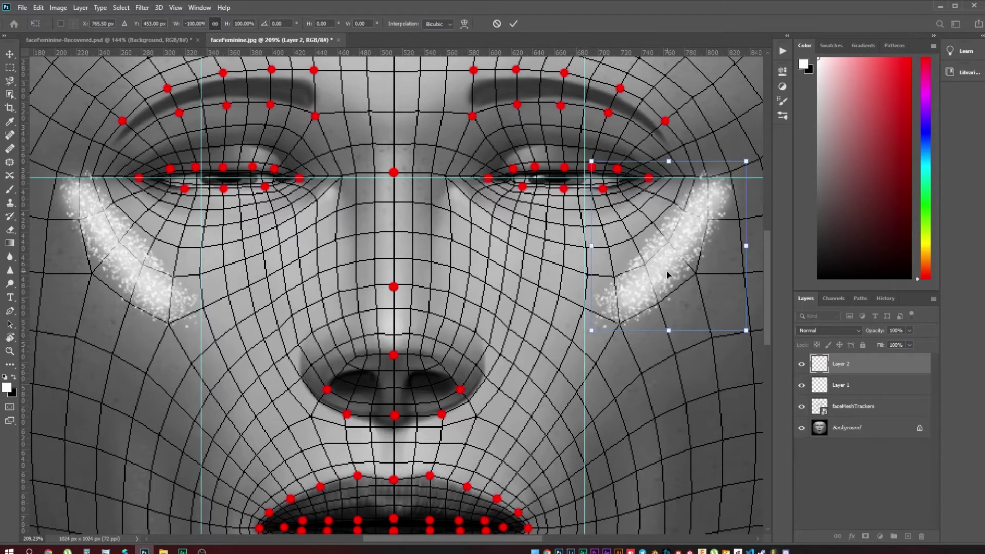
{"action": "scroll", "coordinate": [407, 319], "scroll_direction": "down", "scroll_amount": 1, "text": "alt"}
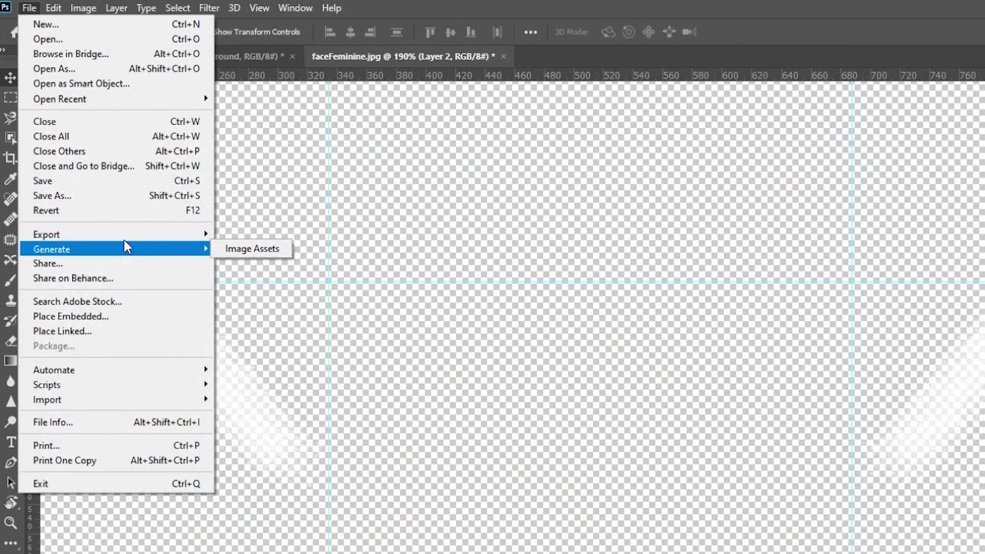
Export the glitter strokes as a transparent PNG, then show the face background layer again.
{"action": "mouse_move", "coordinate": [124, 231]}
{"action": "left_click", "coordinate": [237, 250]}
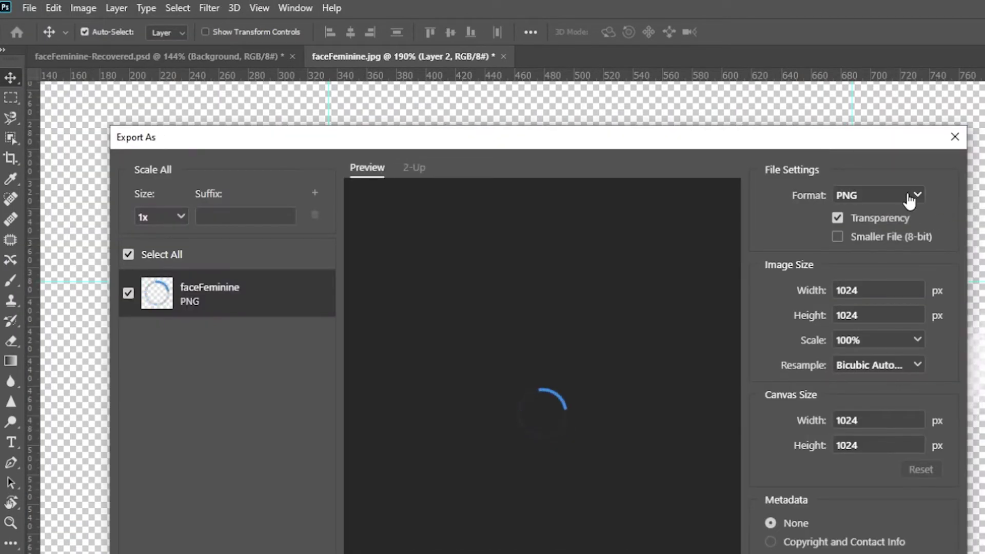
{"action": "key", "text": "Escape"}
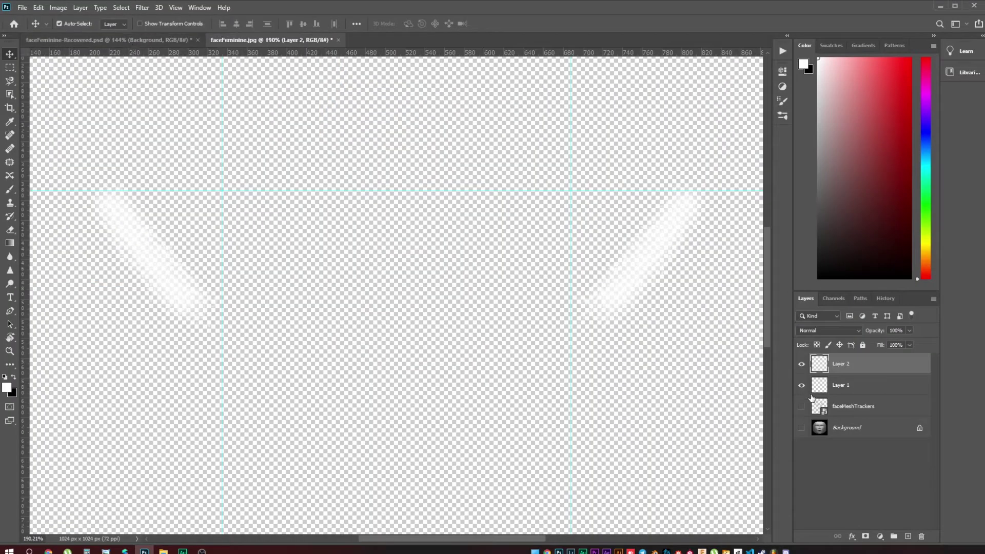
{"action": "left_click", "coordinate": [802, 428]}
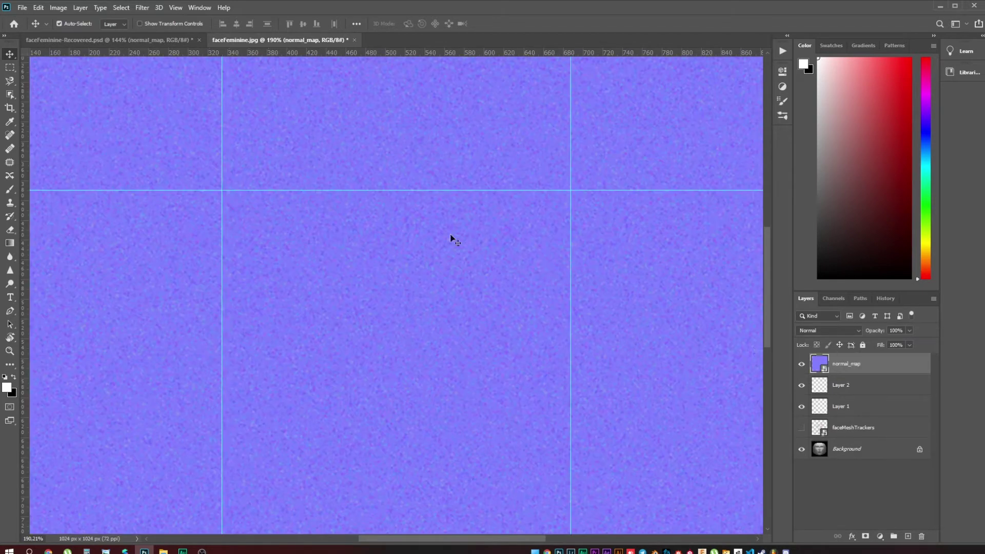
Merge Layer 1 and Layer 2 into a single sparkle layer.
{"action": "scroll", "coordinate": [454, 265], "scroll_direction": "down", "scroll_amount": 5, "text": "alt"}
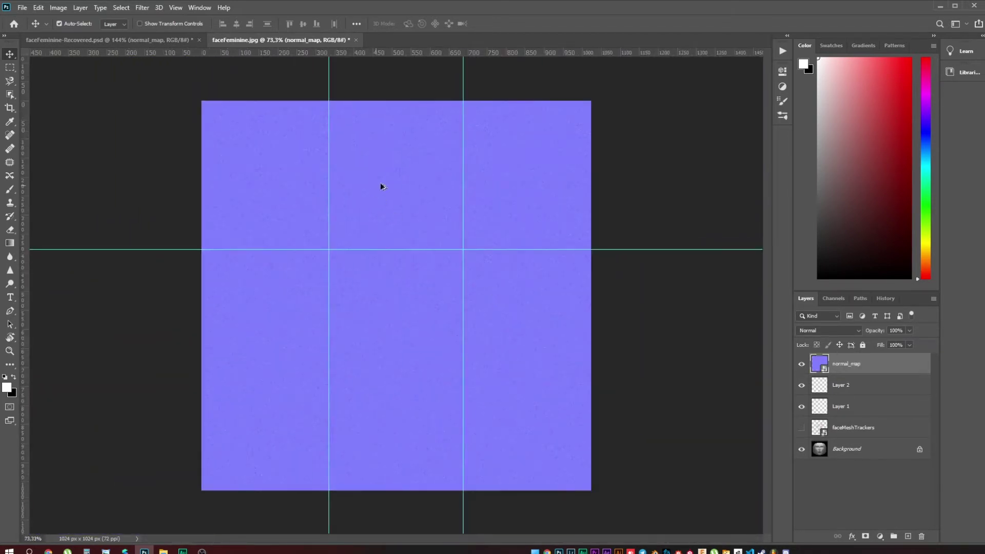
{"action": "scroll", "coordinate": [502, 277], "scroll_direction": "up", "scroll_amount": 4, "text": "alt"}
{"action": "scroll", "coordinate": [368, 238], "scroll_direction": "down", "scroll_amount": 4, "text": "alt"}
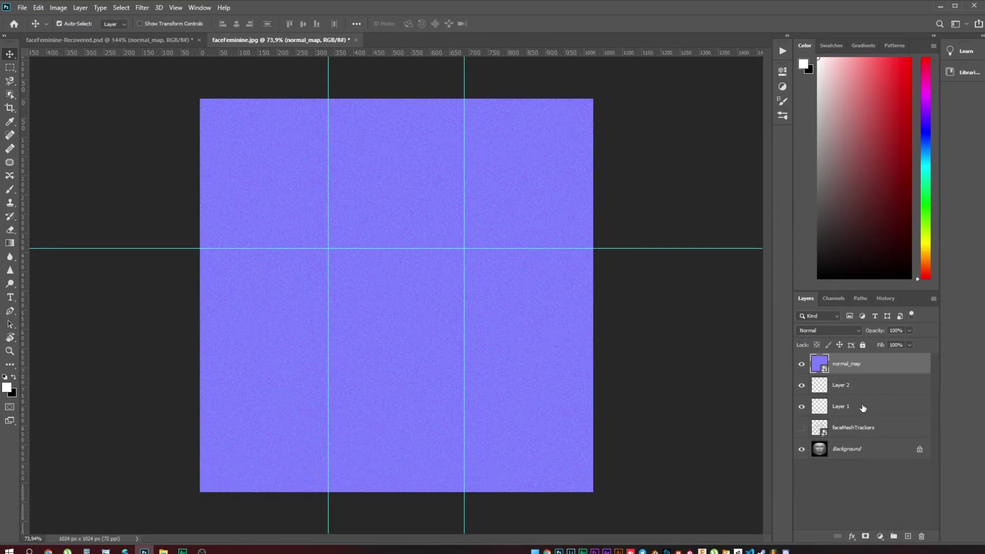
{"action": "left_click", "coordinate": [865, 396]}
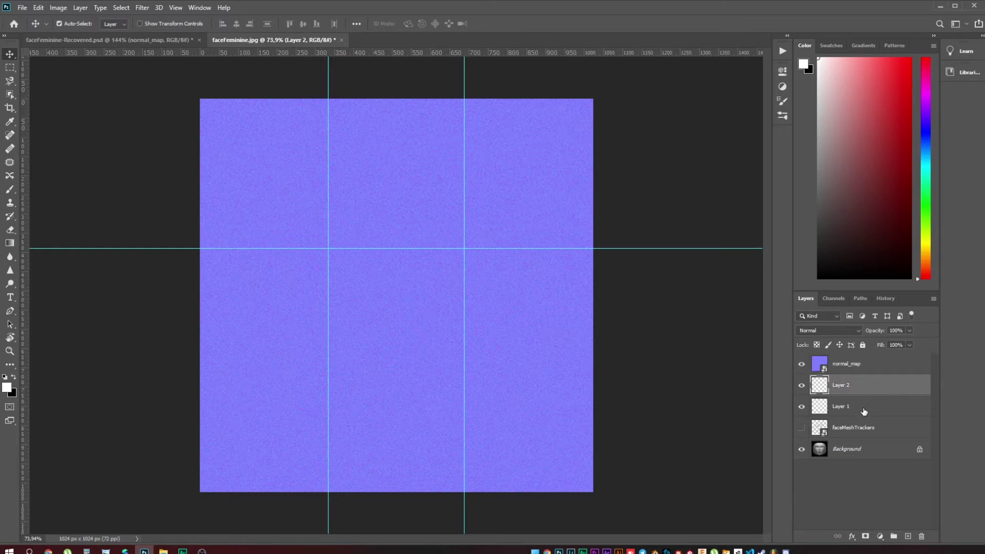
{"action": "left_click", "coordinate": [864, 412], "text": "shift"}
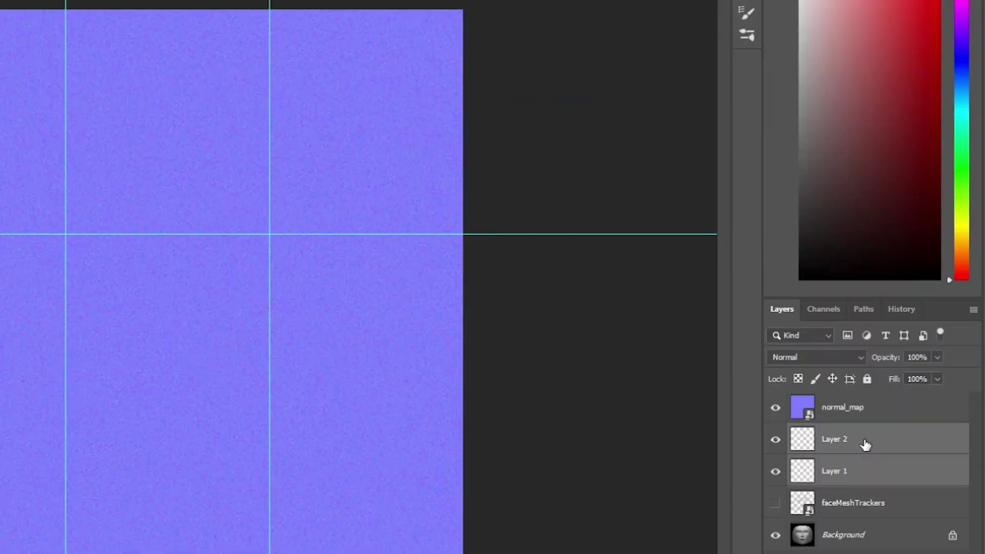
{"action": "right_click", "coordinate": [862, 389]}
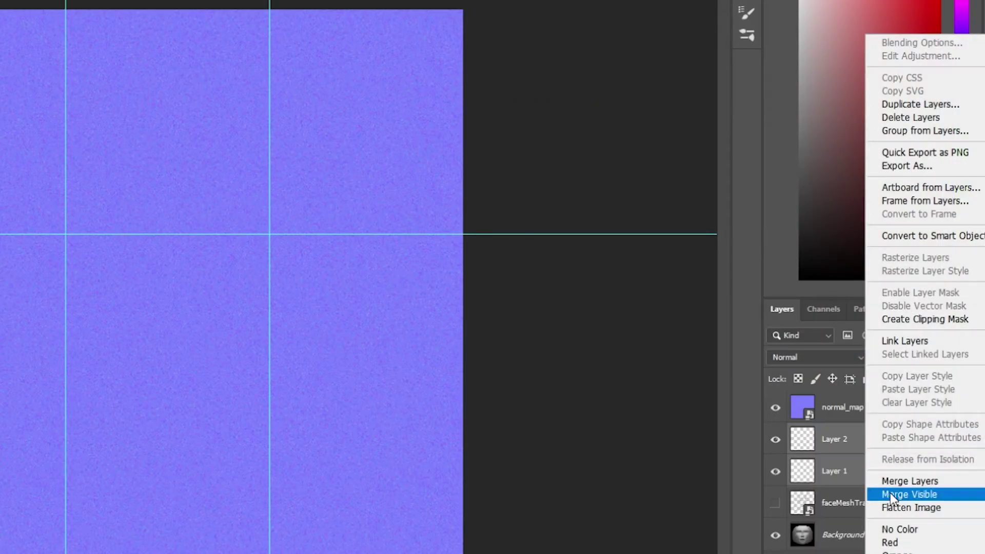
{"action": "left_click", "coordinate": [910, 481]}
Clip the normal_map layer to the merged sparkle strokes layer.
{"action": "left_click", "coordinate": [832, 406]}
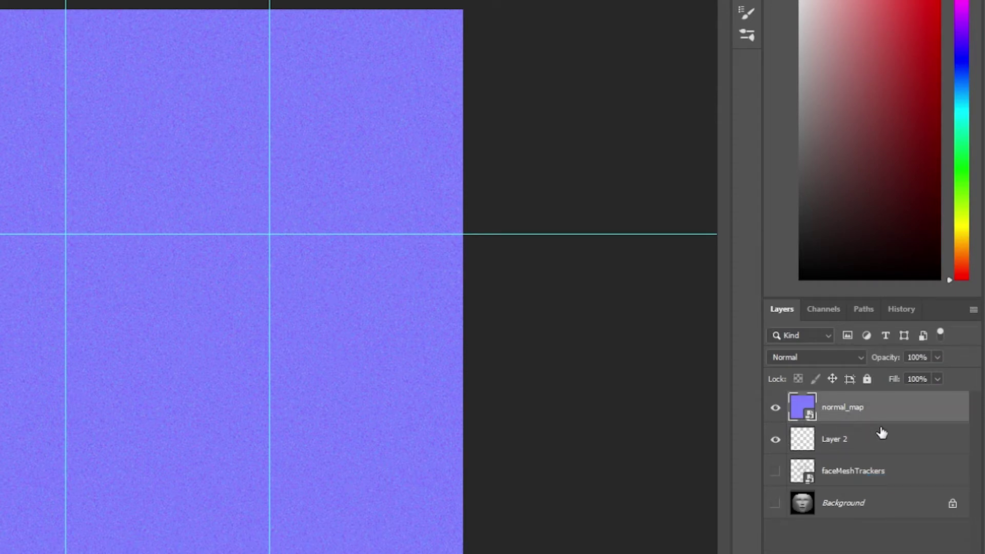
{"action": "left_click_drag", "start_coordinate": [878, 419], "coordinate": [880, 422]}
{"action": "left_click", "coordinate": [880, 422], "text": "alt"}
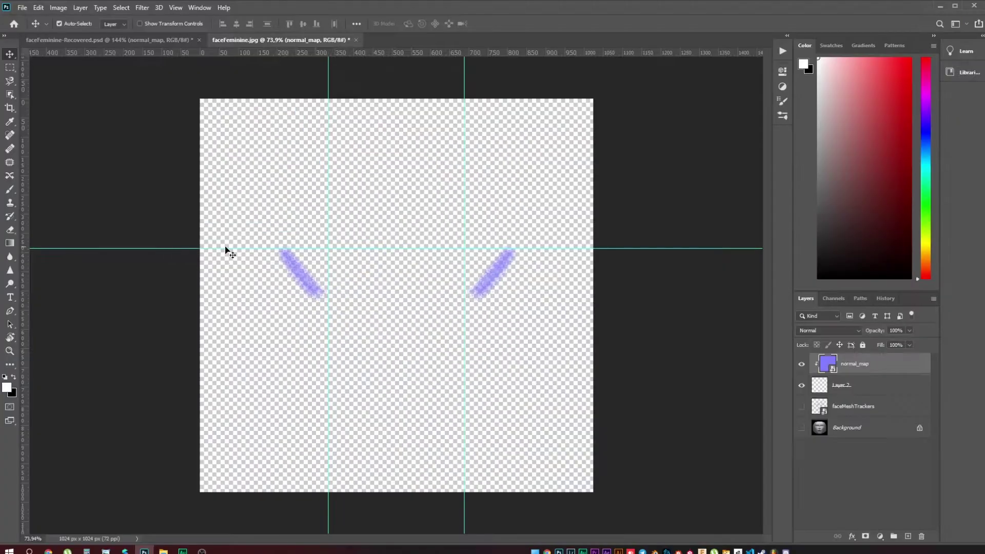
On a new layer, draw a Rectangle shape covering the whole 1024×1024 canvas.
{"action": "scroll", "coordinate": [226, 251], "scroll_direction": "up", "scroll_amount": 4, "text": "alt"}
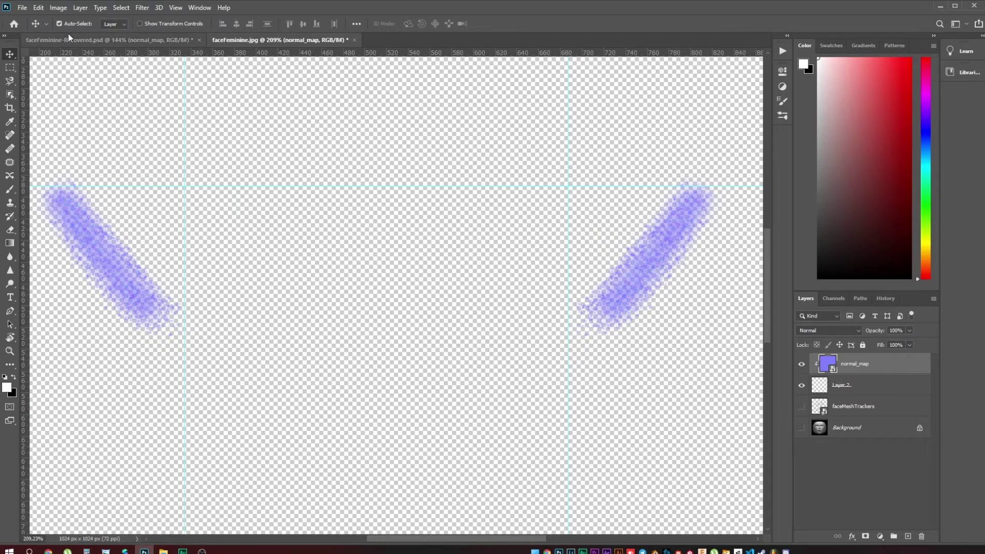
{"action": "scroll", "coordinate": [626, 392], "scroll_direction": "down", "scroll_amount": 5, "text": "alt"}
{"action": "scroll", "coordinate": [761, 431], "scroll_direction": "down", "scroll_amount": 1, "text": "alt"}
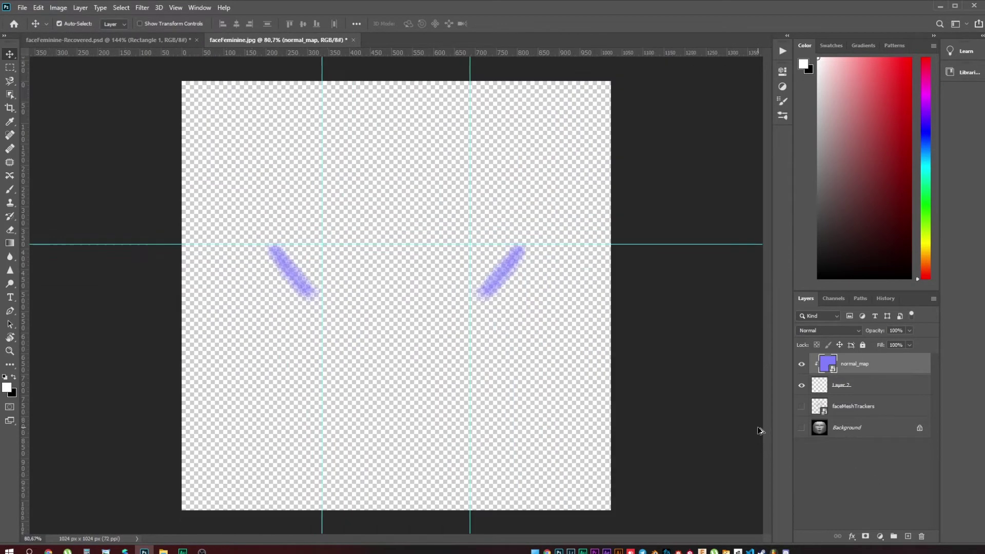
{"action": "left_click", "coordinate": [908, 536]}
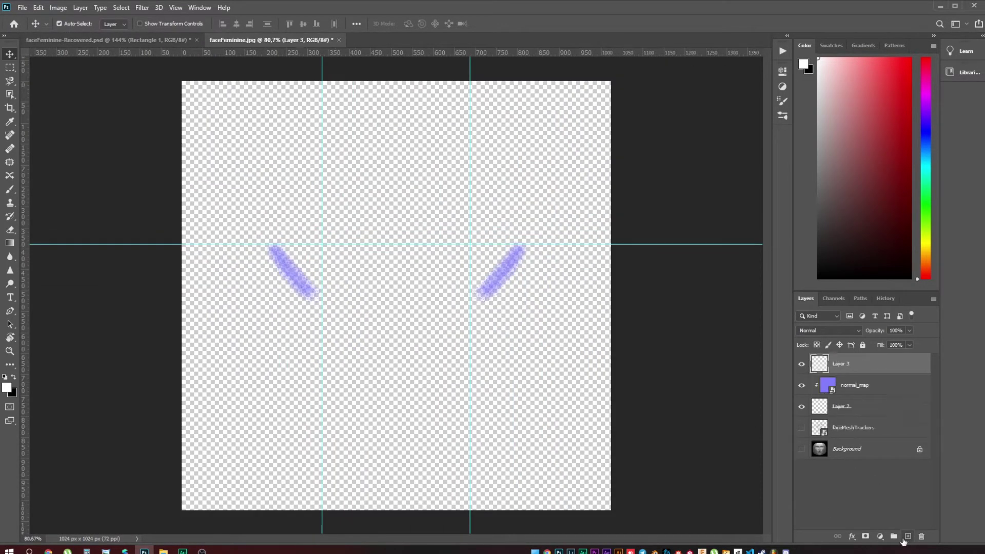
{"action": "left_click", "coordinate": [10, 365]}
{"action": "left_click", "coordinate": [54, 480]}
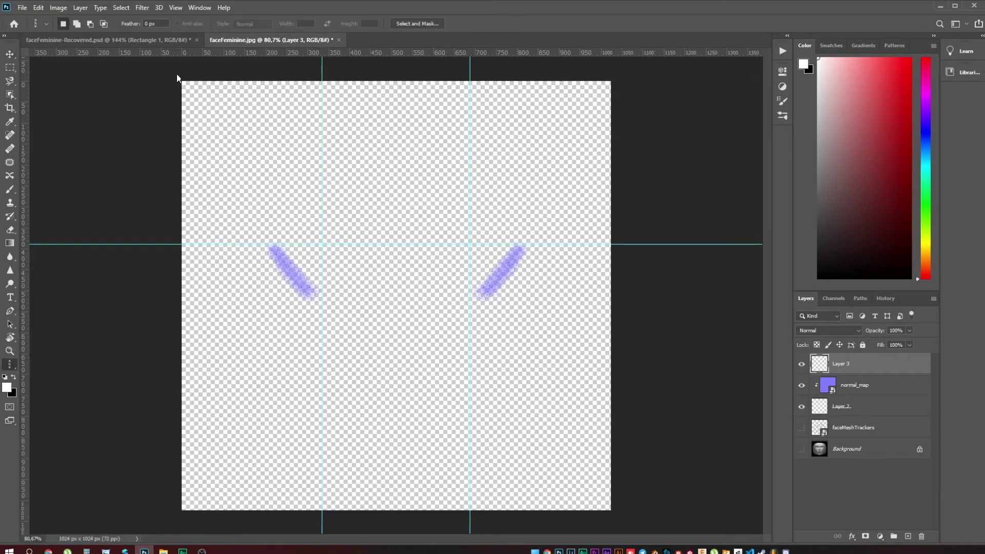
{"action": "left_click_drag", "start_coordinate": [174, 77], "coordinate": [614, 517]}
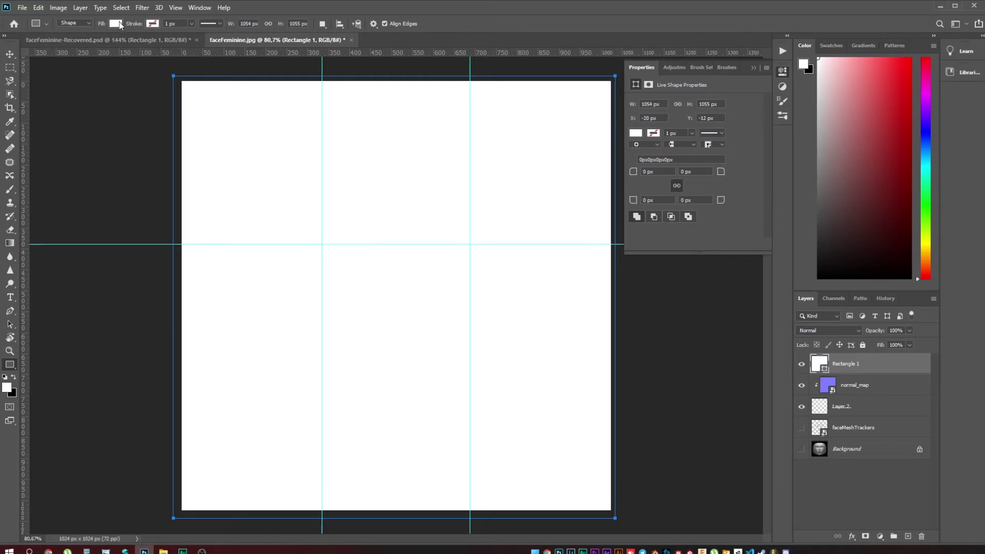
Change the rectangle's fill to #8080ff (R128, G128, B255).
{"action": "left_click", "coordinate": [117, 24]}
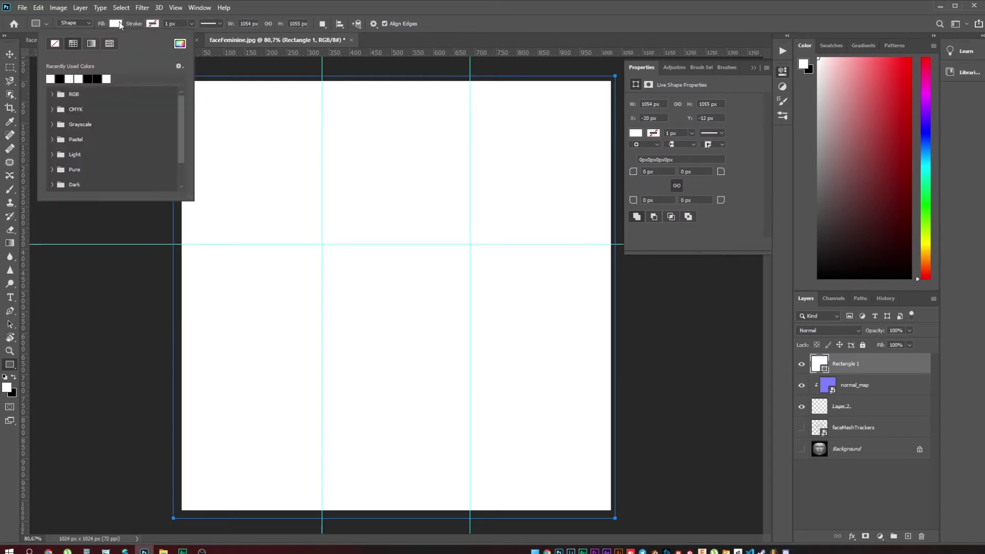
{"action": "left_click", "coordinate": [180, 44]}
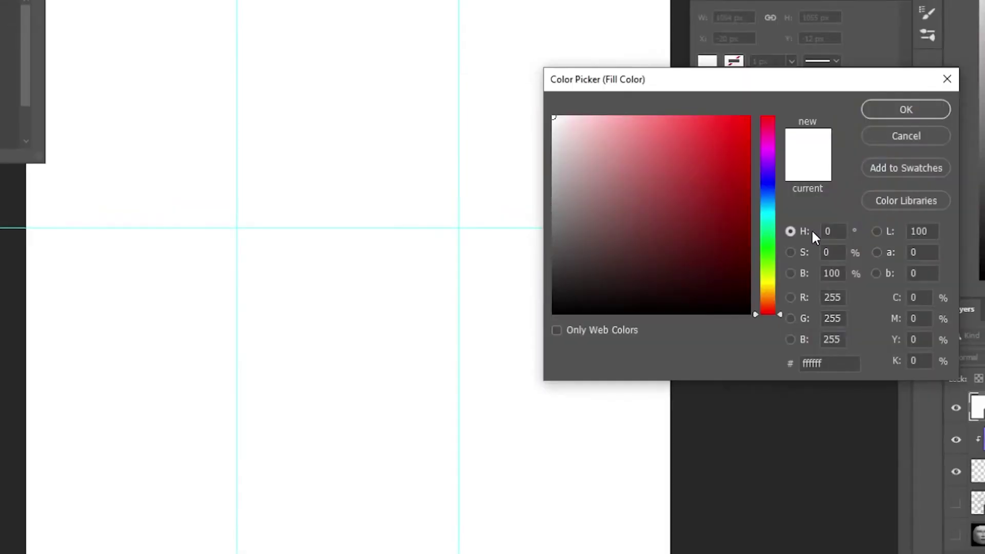
{"action": "double_click", "coordinate": [840, 301]}
{"action": "type", "text": "128"}
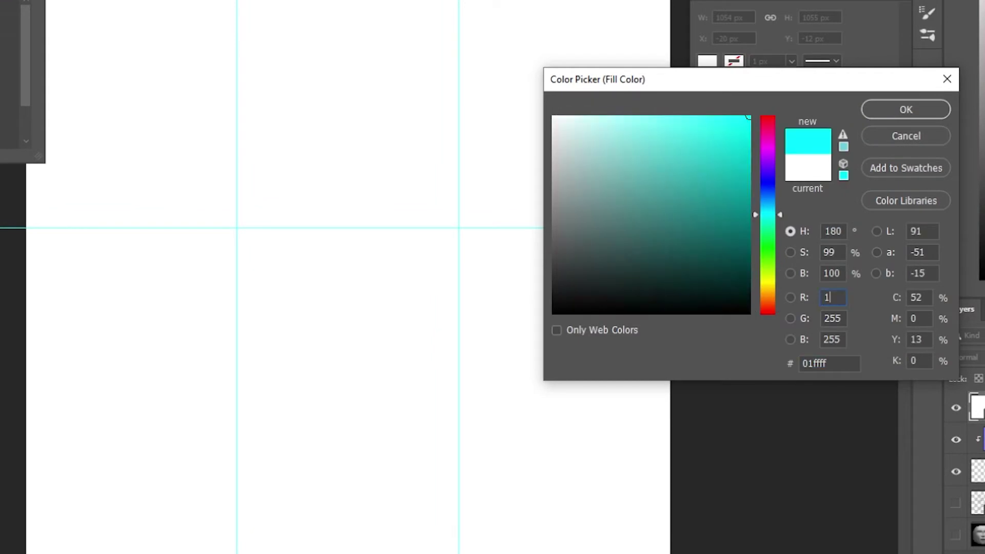
{"action": "double_click", "coordinate": [837, 315]}
{"action": "type", "text": "128"}
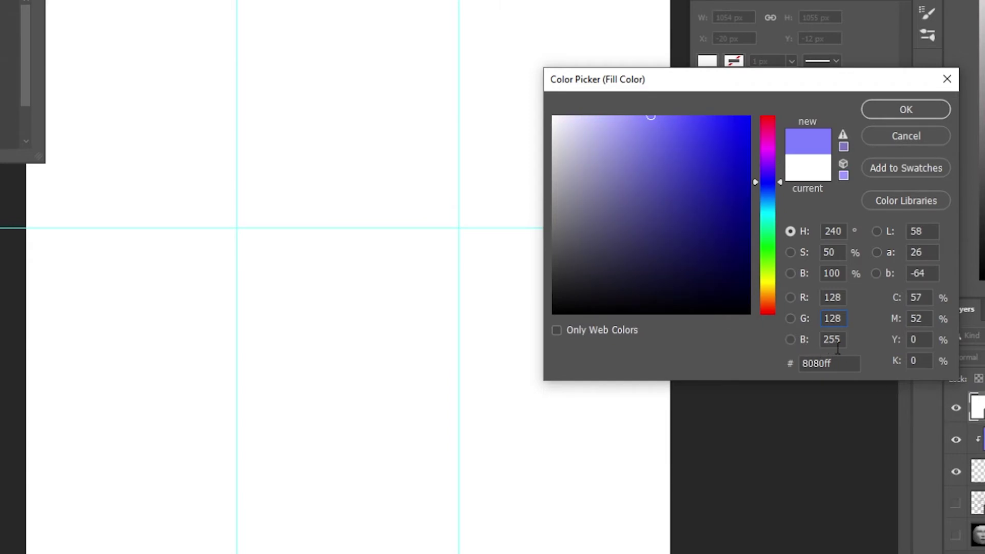
{"action": "left_click", "coordinate": [923, 106]}
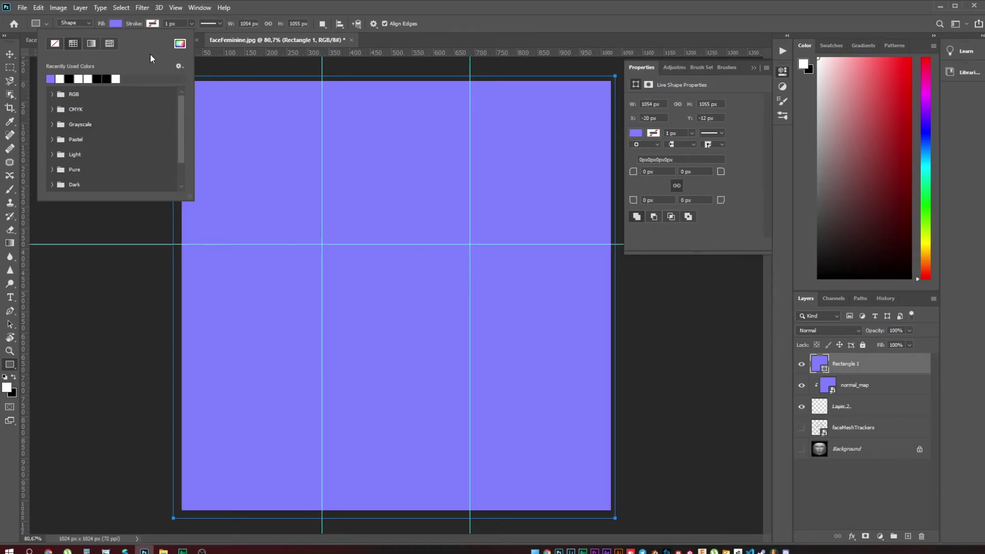
Move the blue Rectangle 1 layer below Layer 2 and zoom to check the strokes.
{"action": "left_click", "coordinate": [313, 15]}
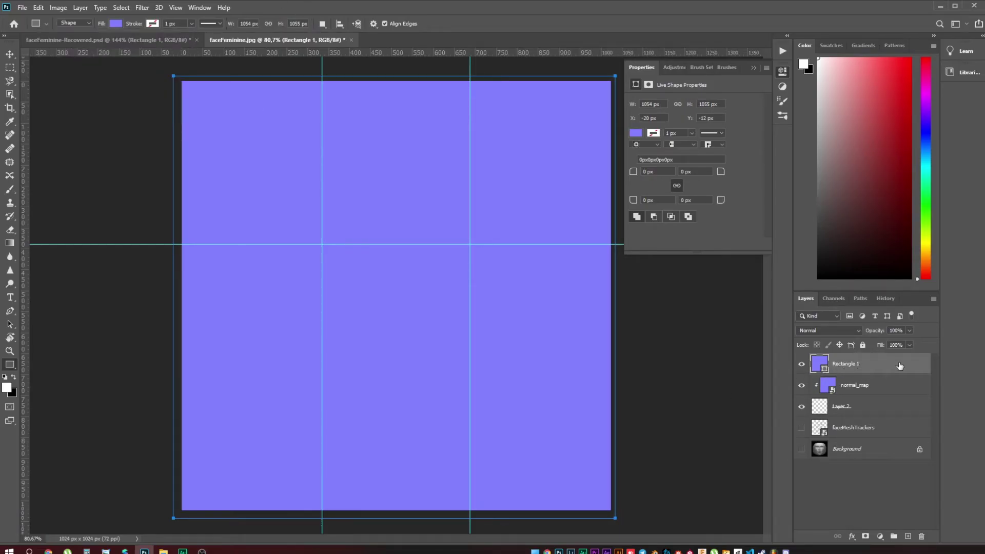
{"action": "left_click_drag", "start_coordinate": [896, 371], "coordinate": [887, 423]}
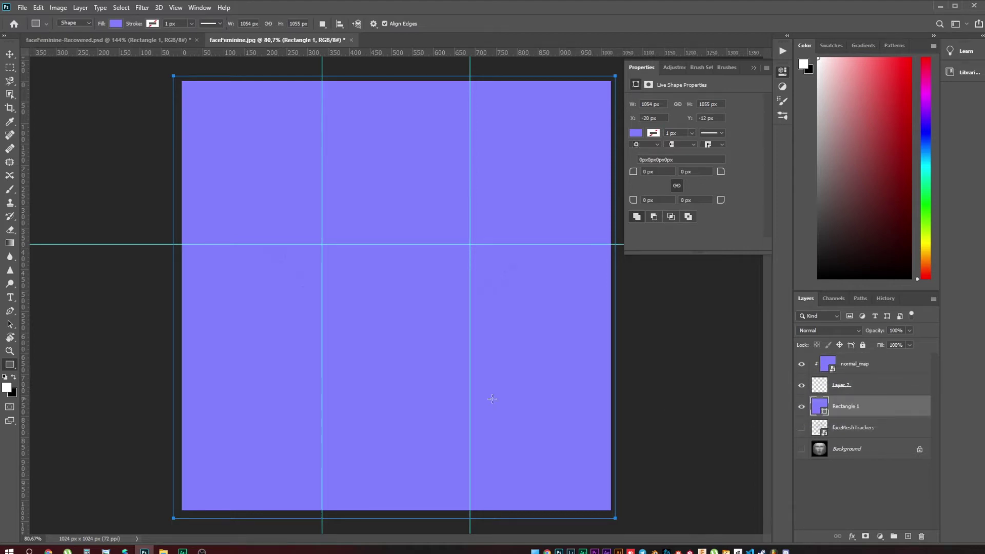
{"action": "scroll", "coordinate": [529, 307], "scroll_direction": "up", "scroll_amount": 6, "text": "alt"}
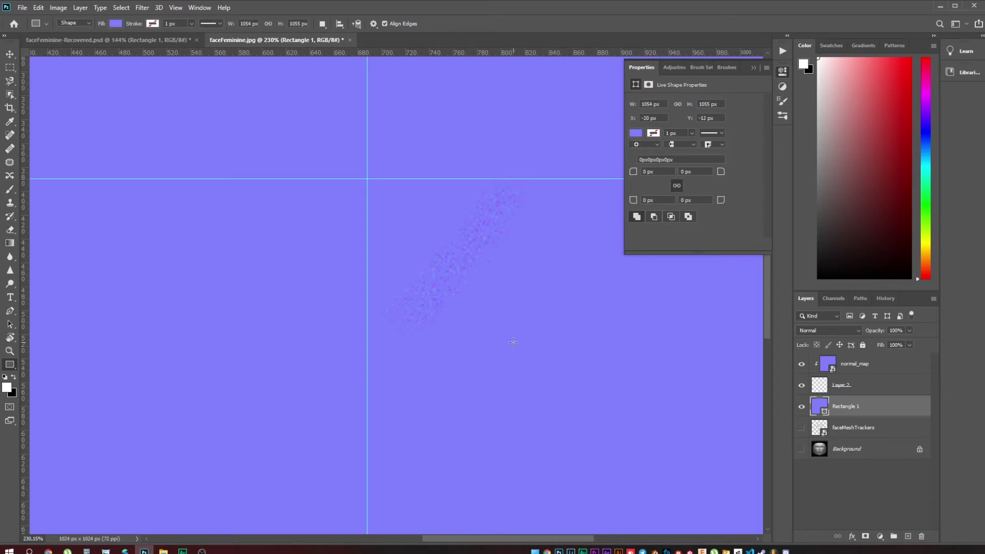
{"action": "scroll", "coordinate": [377, 300], "scroll_direction": "down", "scroll_amount": 3, "text": "alt"}
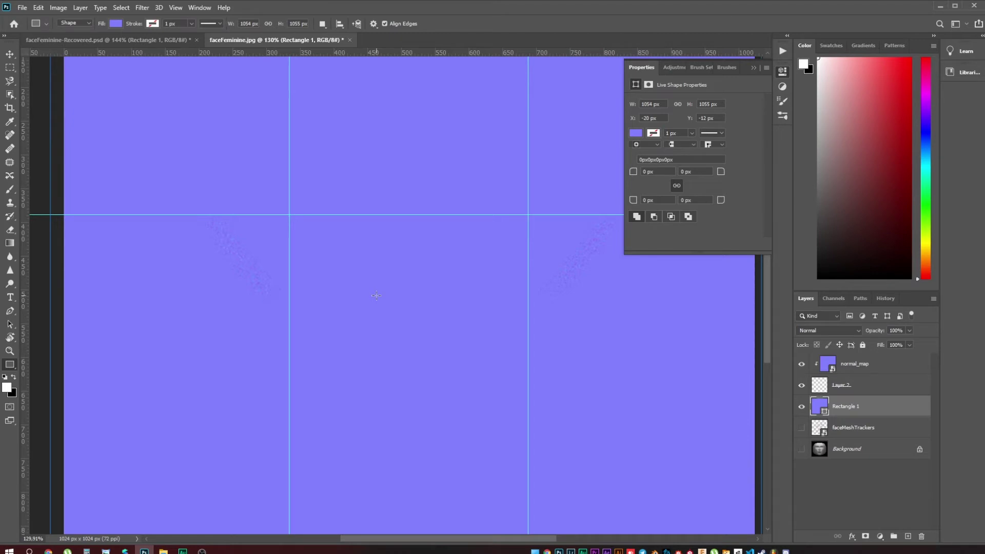
Set Export As to JPG, then search Spark AR Studio's Add Object list for 'face'.
{"action": "left_click", "coordinate": [19, 8]}
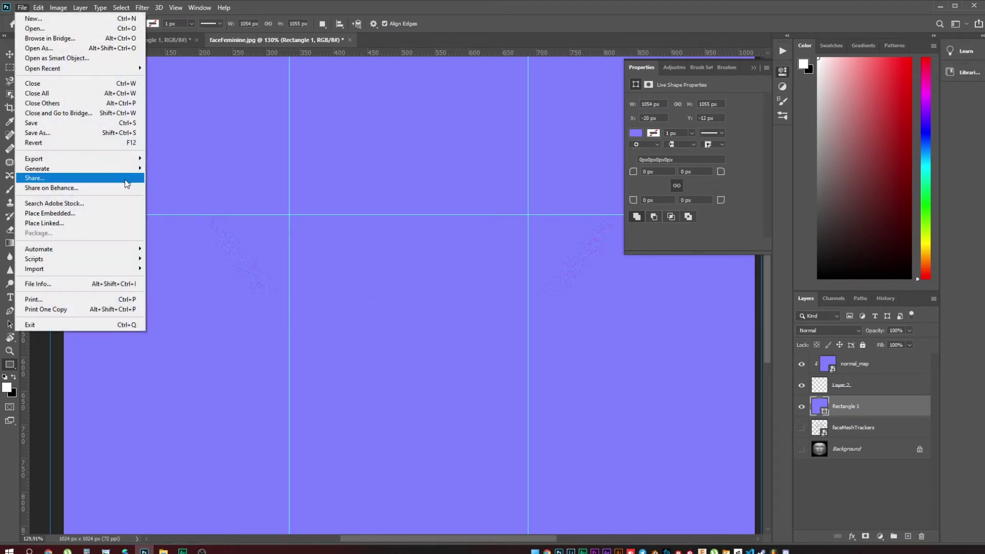
{"action": "mouse_move", "coordinate": [52, 159]}
{"action": "left_click", "coordinate": [179, 168]}
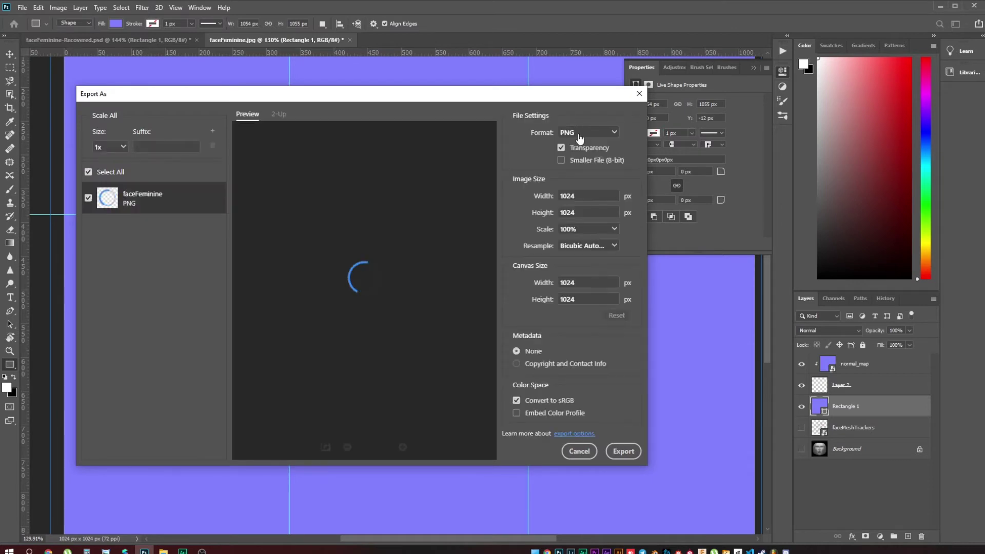
{"action": "left_click", "coordinate": [577, 133]}
{"action": "left_click", "coordinate": [585, 163]}
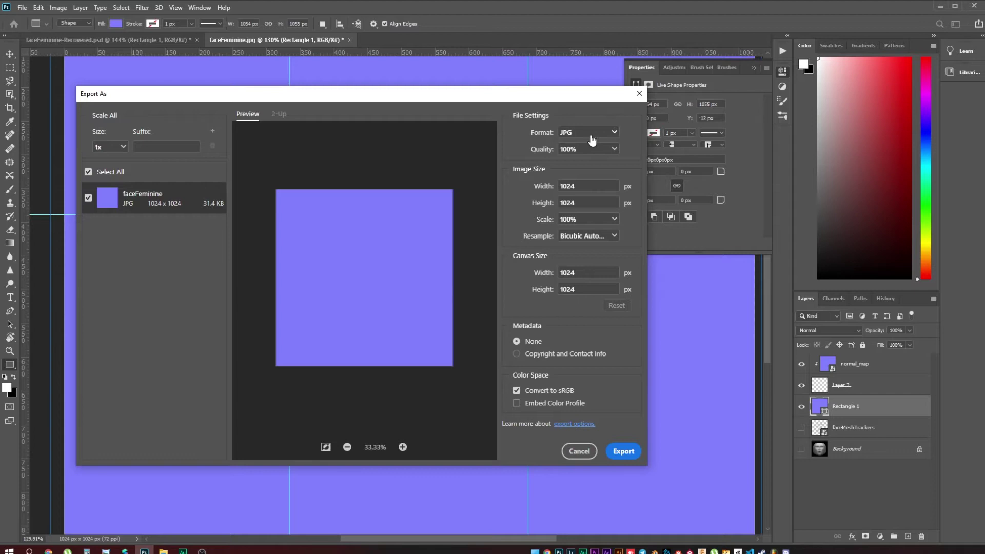
{"action": "left_click", "coordinate": [591, 135]}
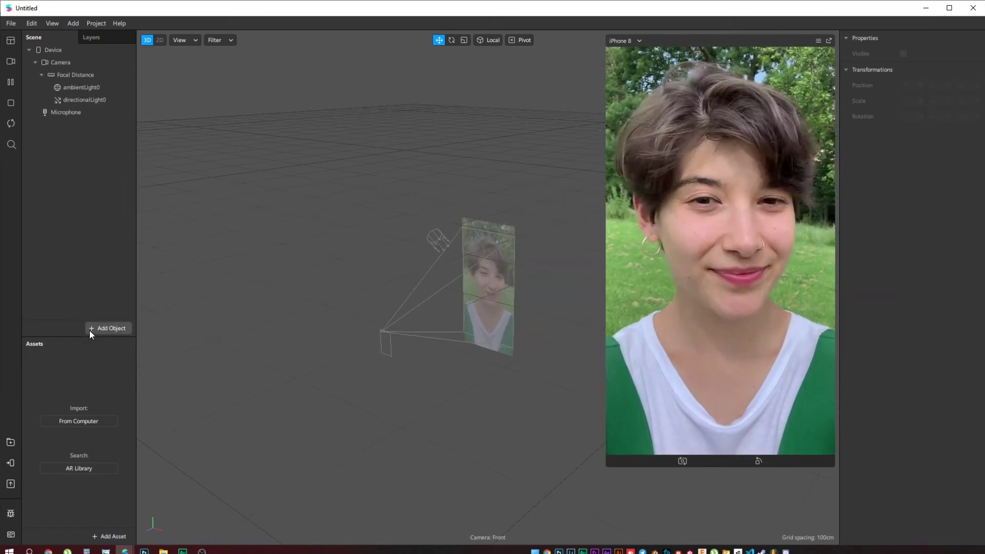
{"action": "left_click", "coordinate": [89, 330]}
{"action": "type", "text": "fa"}
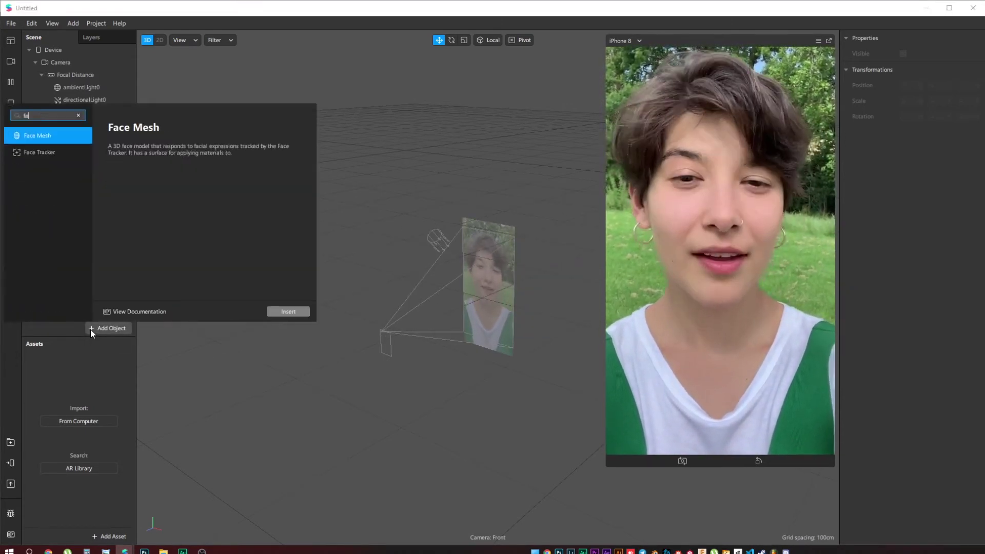
{"action": "type", "text": "ce"}
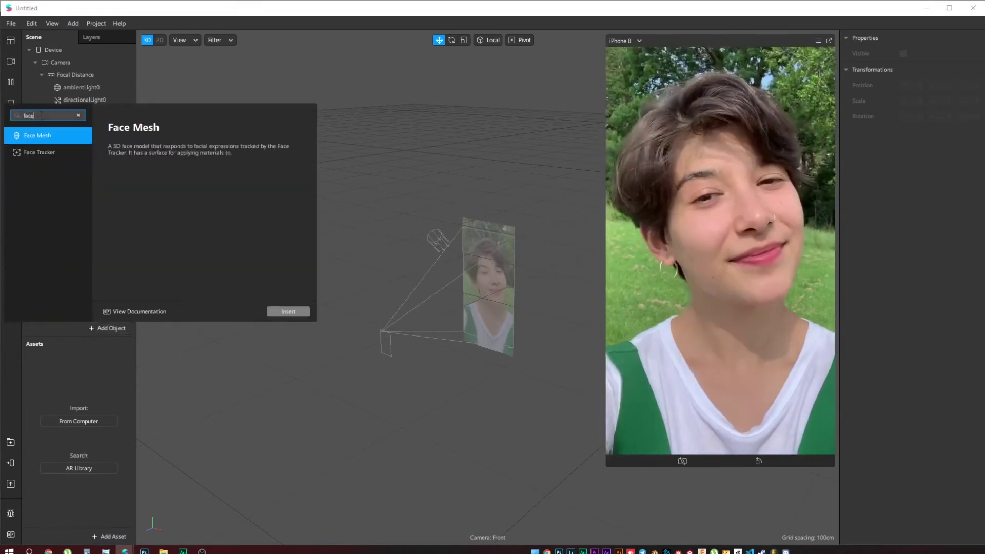
Insert a face mesh, give it new material0, and set its shader to Physically-Based.
{"action": "double_click", "coordinate": [72, 140]}
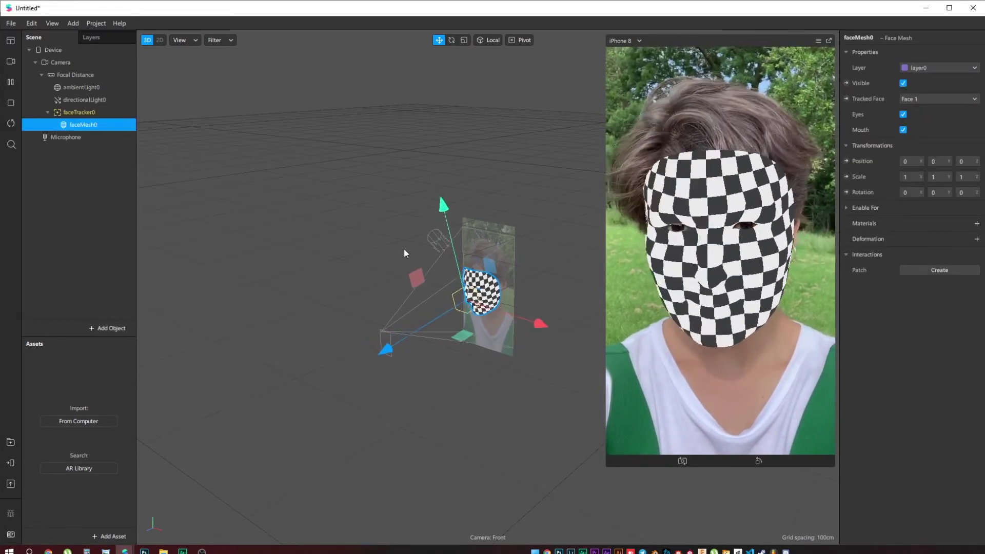
{"action": "left_click", "coordinate": [977, 223]}
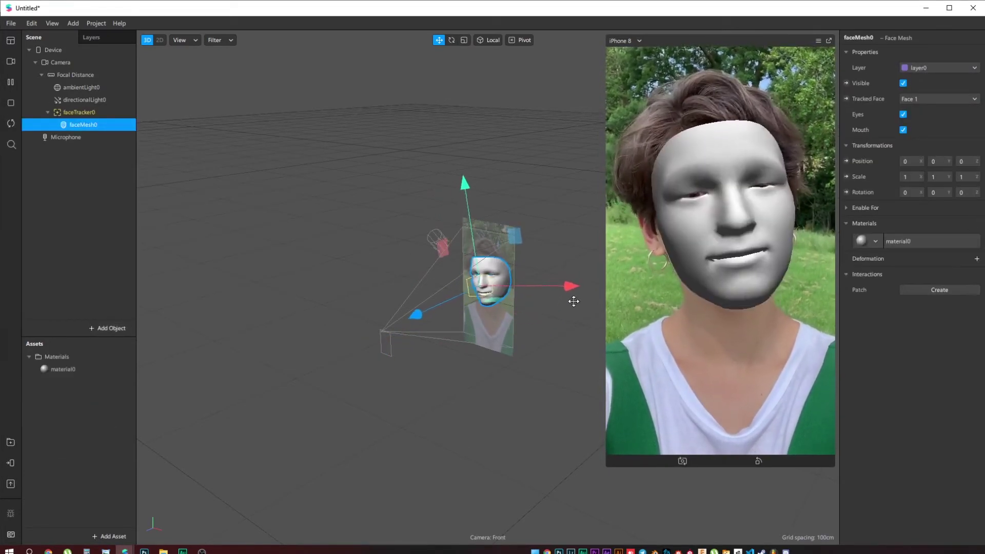
{"action": "left_click", "coordinate": [62, 369]}
{"action": "left_click", "coordinate": [937, 52]}
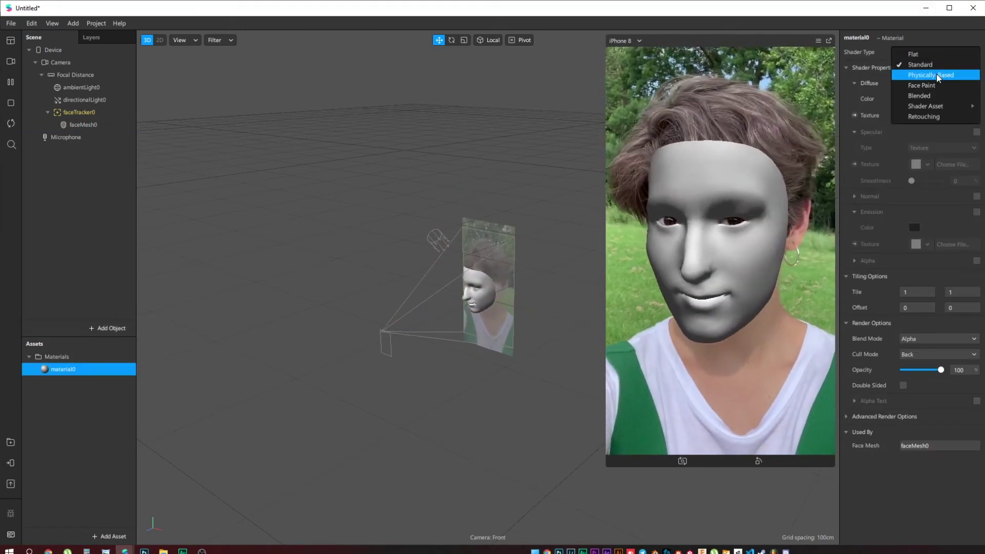
{"action": "left_click", "coordinate": [937, 75]}
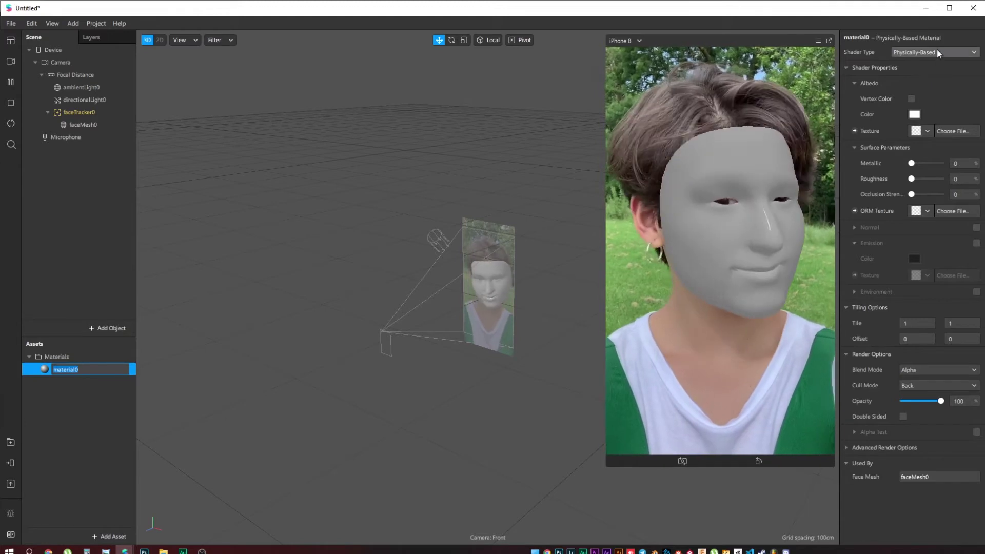
{"action": "left_click", "coordinate": [938, 50]}
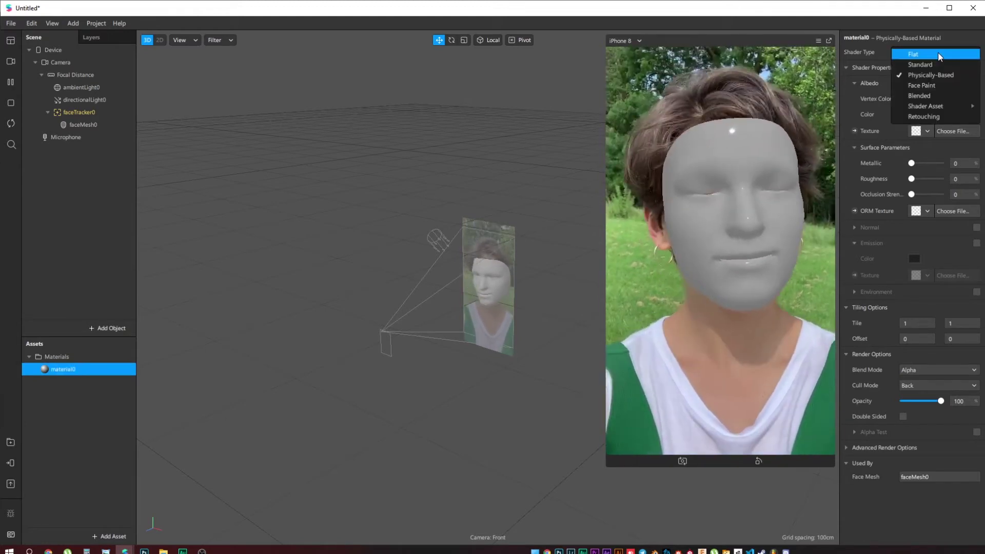
{"action": "left_click", "coordinate": [938, 52]}
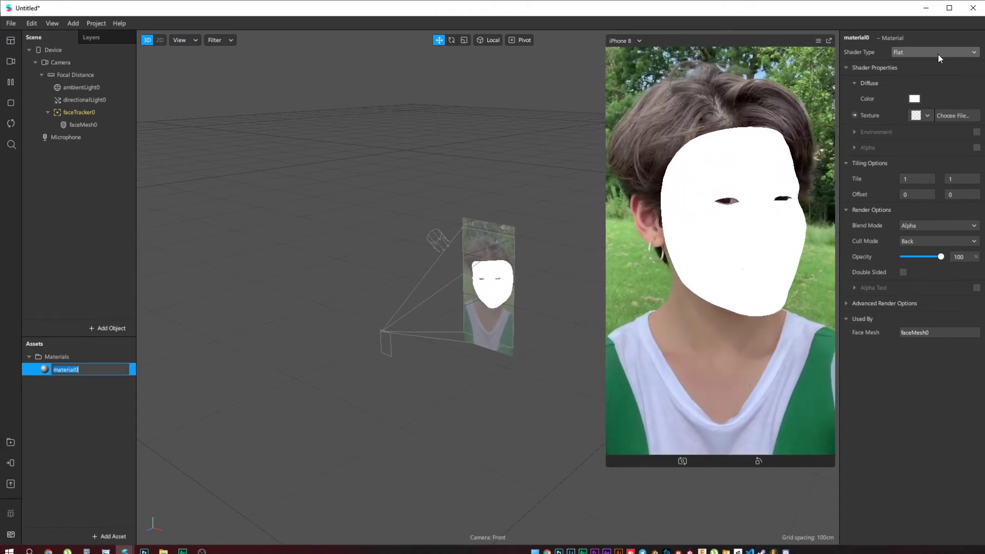
{"action": "left_click", "coordinate": [938, 53]}
{"action": "left_click", "coordinate": [934, 65]}
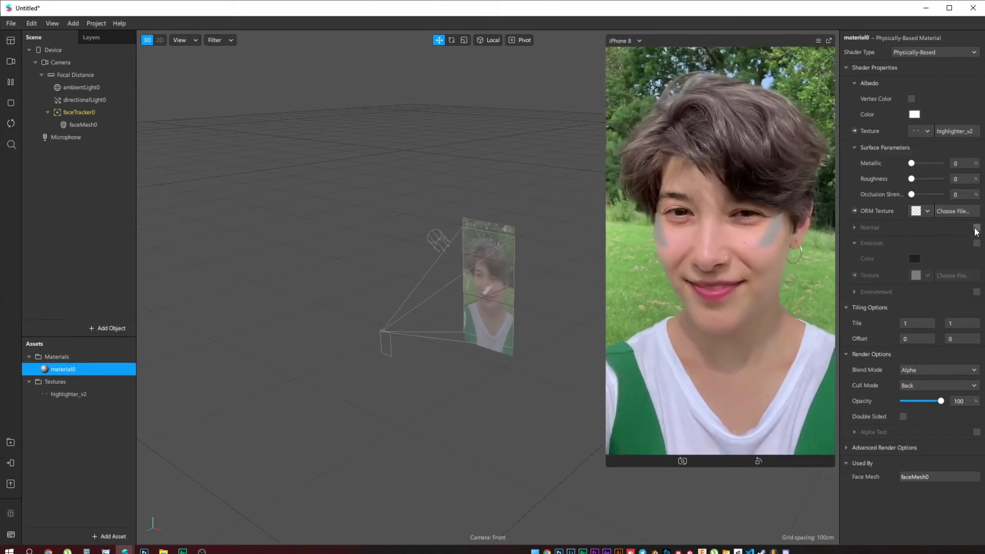
Enable material0's normal map with a new texture and set Blend Mode to Screen.
{"action": "left_click", "coordinate": [976, 228]}
{"action": "left_click", "coordinate": [923, 244]}
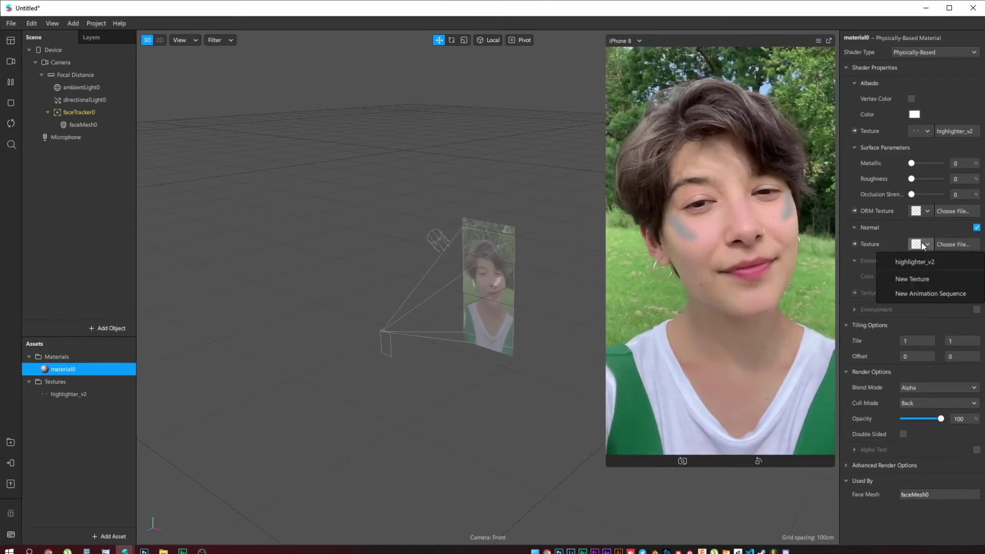
{"action": "left_click", "coordinate": [931, 277]}
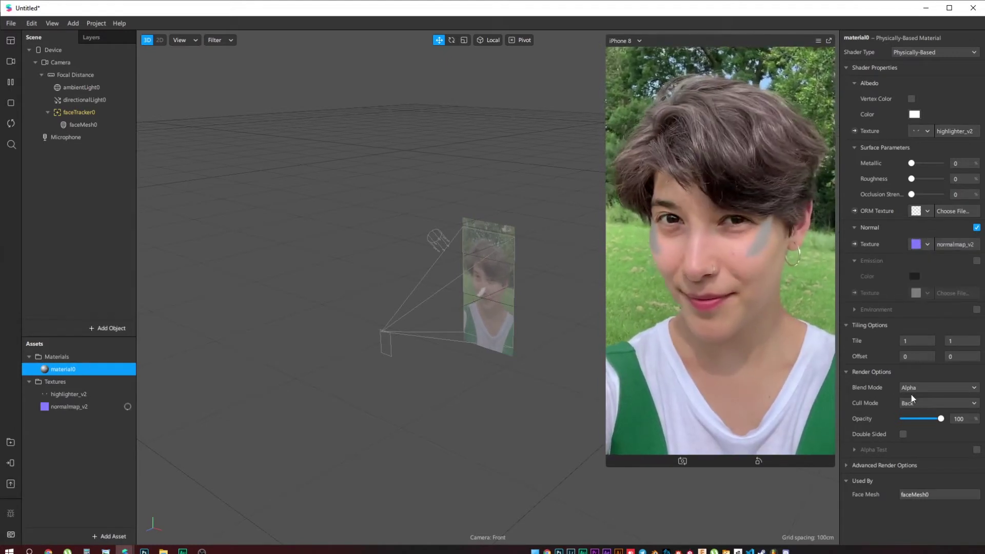
{"action": "left_click", "coordinate": [916, 389]}
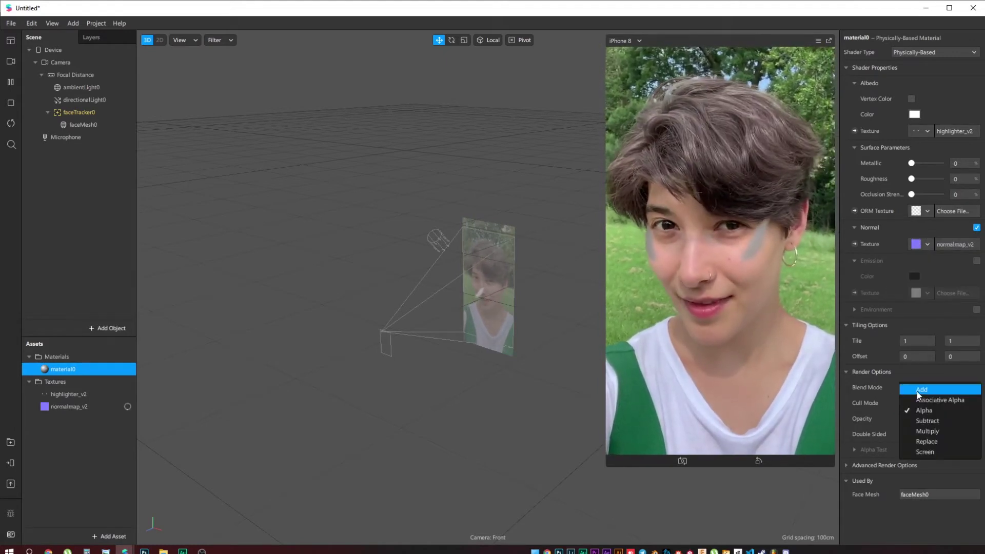
{"action": "left_click", "coordinate": [934, 451]}
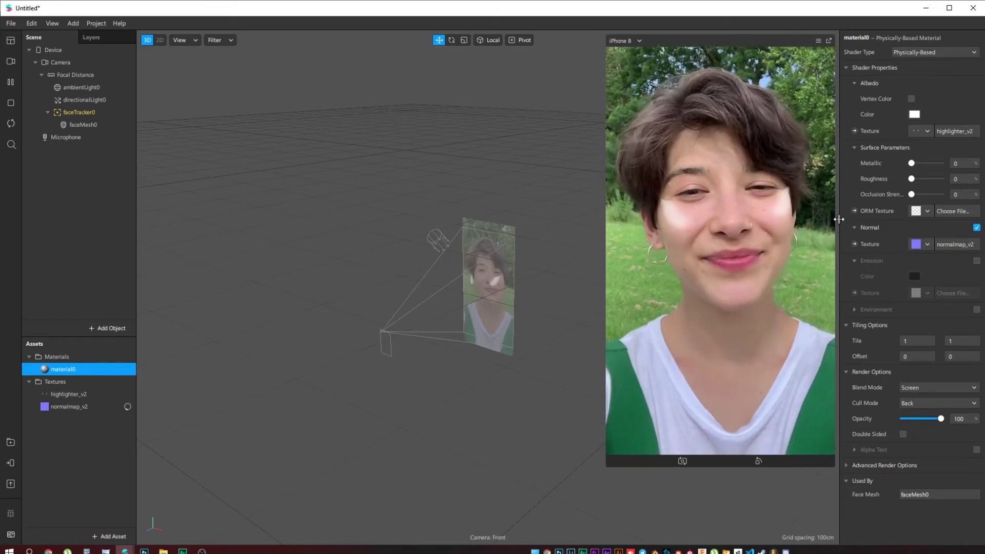
Drag material0's Metallic to about 54 and Roughness to 50.
{"action": "left_click_drag", "start_coordinate": [839, 219], "coordinate": [829, 221]}
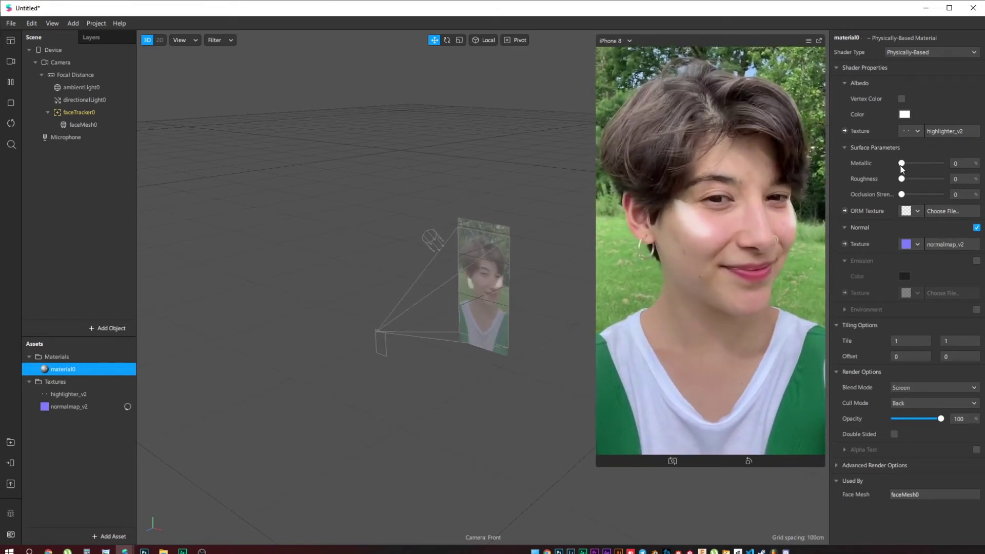
{"action": "left_click_drag", "start_coordinate": [902, 164], "coordinate": [922, 189]}
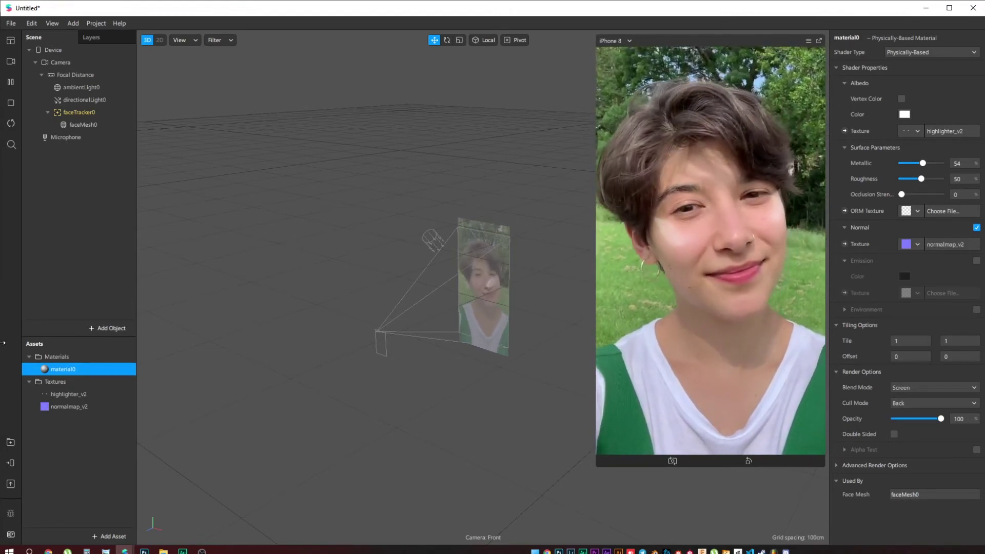
Search 'light' among objects and insert a Directional Light.
{"action": "left_click", "coordinate": [88, 330]}
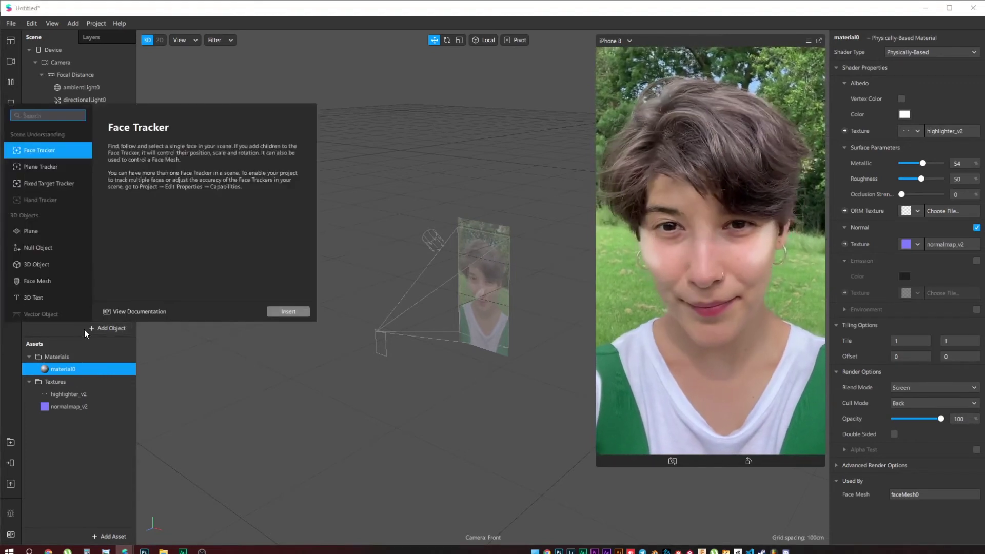
{"action": "type", "text": "ligh"}
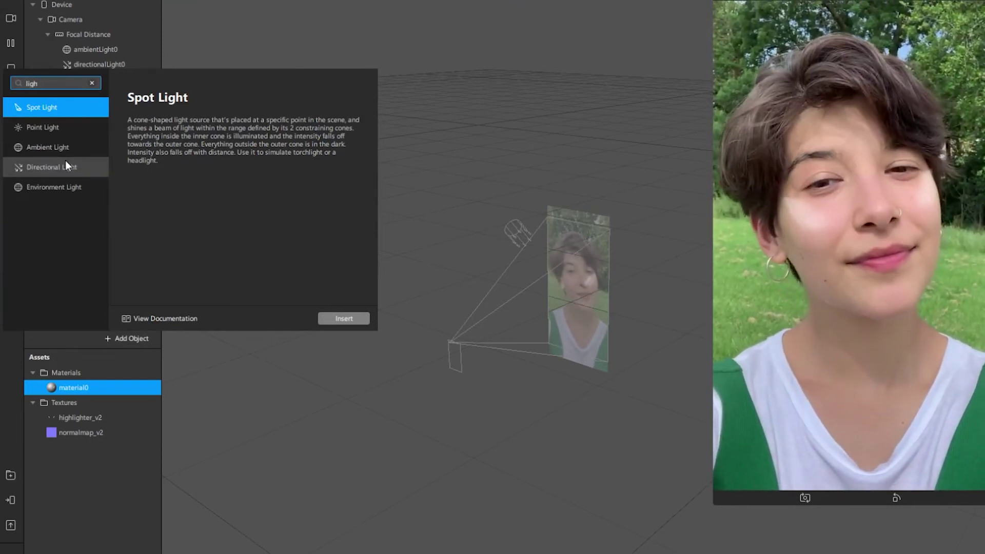
{"action": "left_click", "coordinate": [65, 166]}
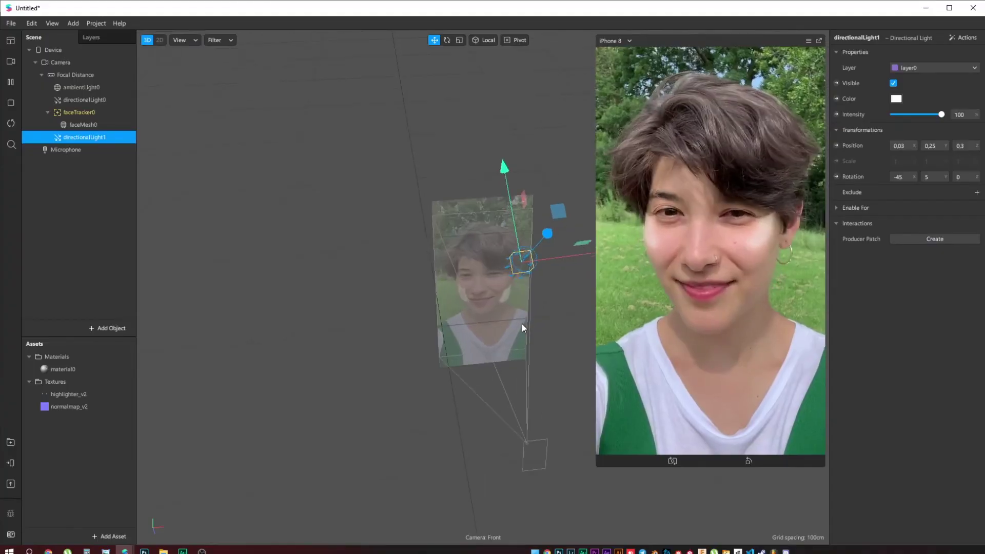
Move and rotate directionalLight1 to -48.16, 40.93, -35.98, aiming it at one cheek.
{"action": "left_click_drag", "start_coordinate": [522, 325], "coordinate": [423, 334]}
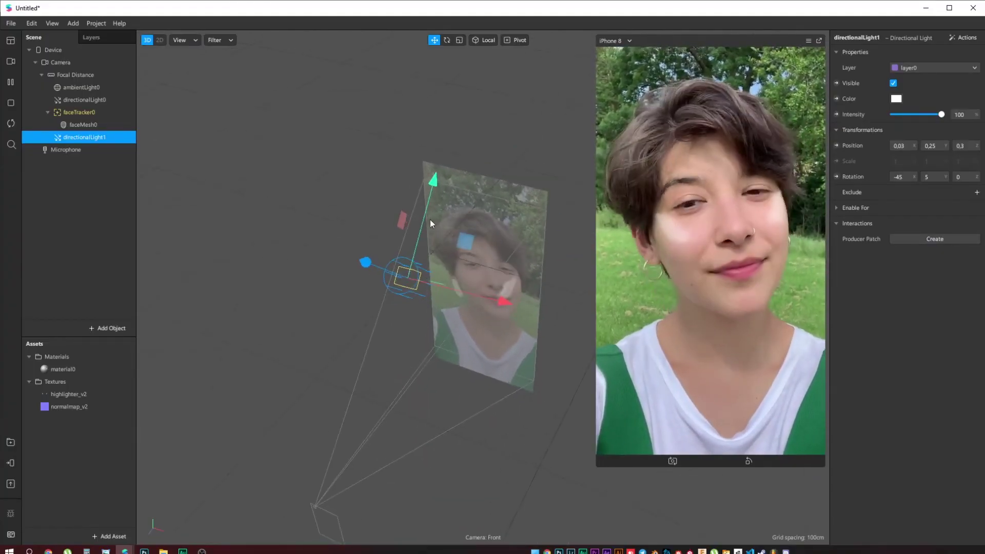
{"action": "left_click_drag", "start_coordinate": [420, 225], "coordinate": [405, 268]}
{"action": "left_click", "coordinate": [447, 41]}
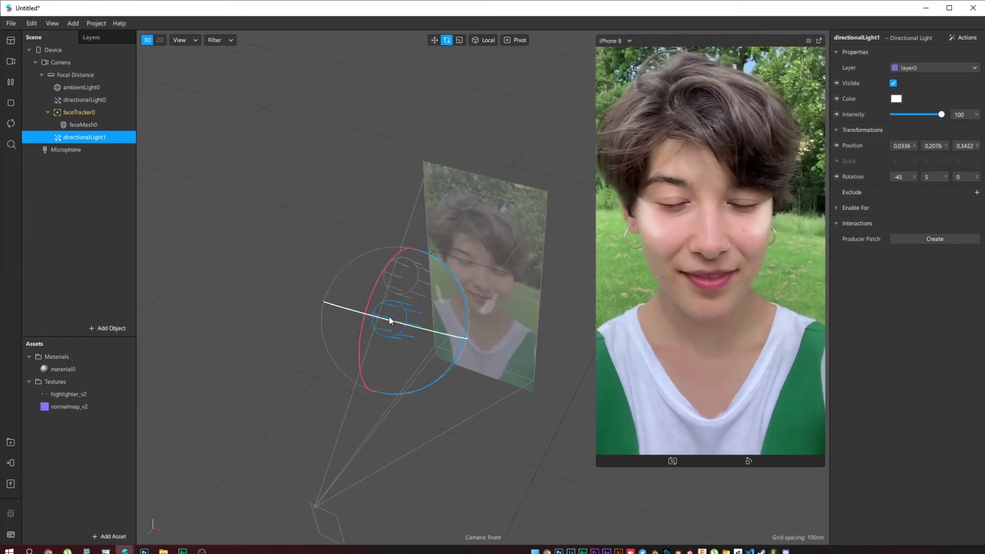
{"action": "left_click_drag", "start_coordinate": [389, 320], "coordinate": [749, 257]}
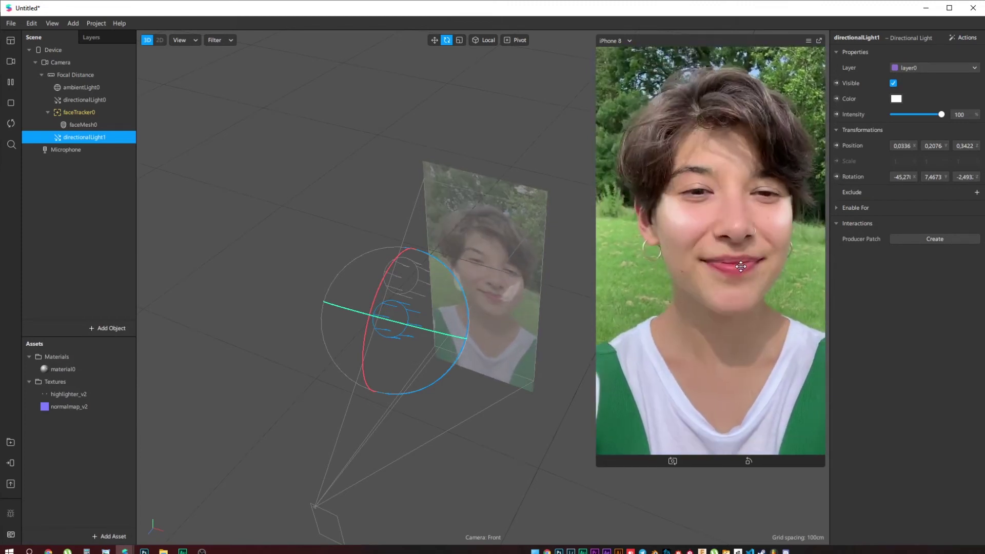
{"action": "key", "text": "w"}
{"action": "left_click_drag", "start_coordinate": [436, 331], "coordinate": [507, 358]}
{"action": "left_click", "coordinate": [447, 40]}
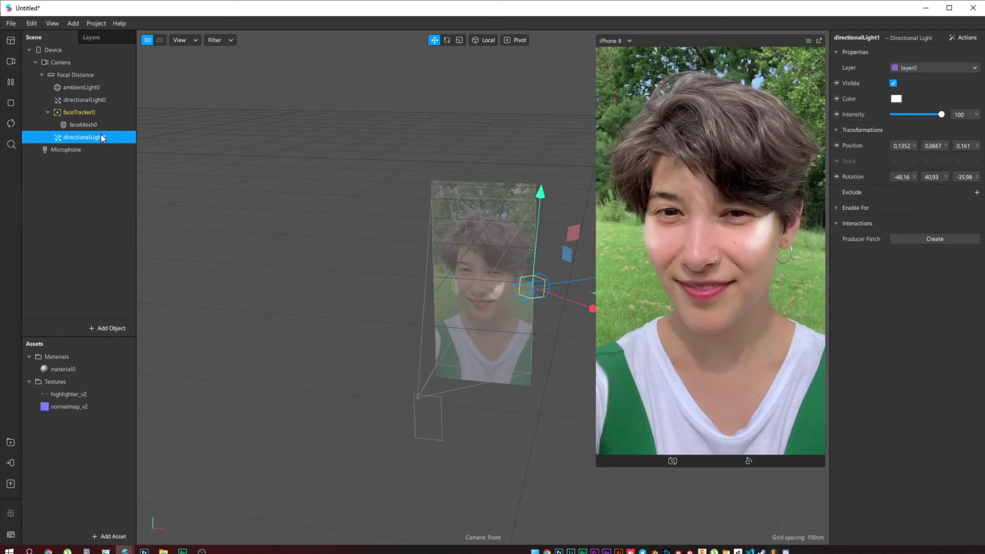
Duplicate directionalLight1 and negate the copy's Position X to -0.1352.
{"action": "right_click", "coordinate": [101, 136]}
{"action": "left_click", "coordinate": [135, 233]}
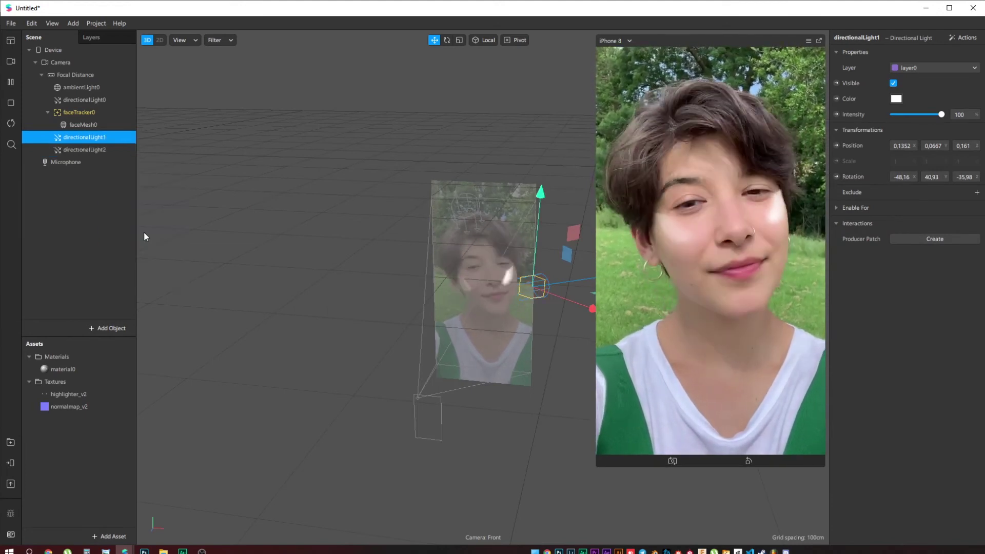
{"action": "left_click", "coordinate": [116, 147]}
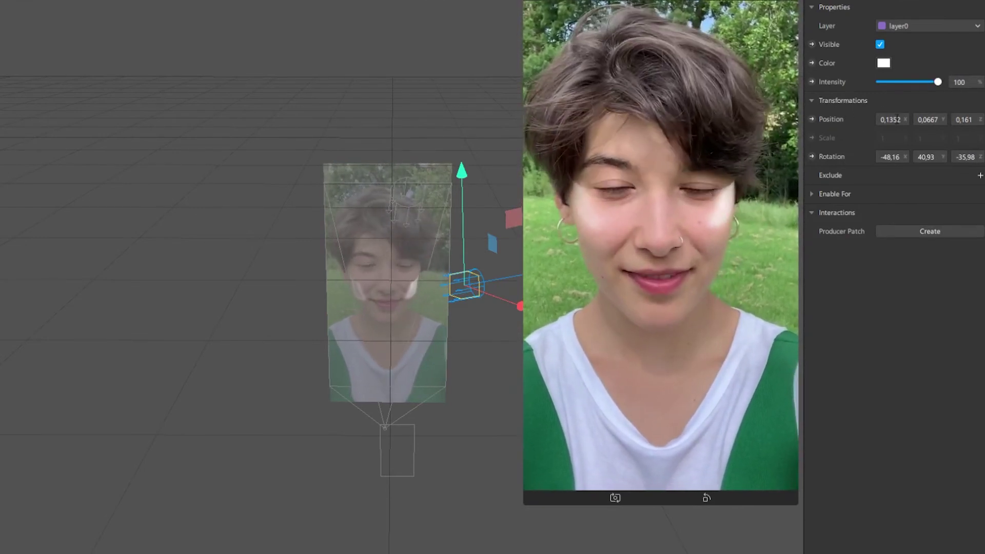
{"action": "left_click", "coordinate": [880, 122]}
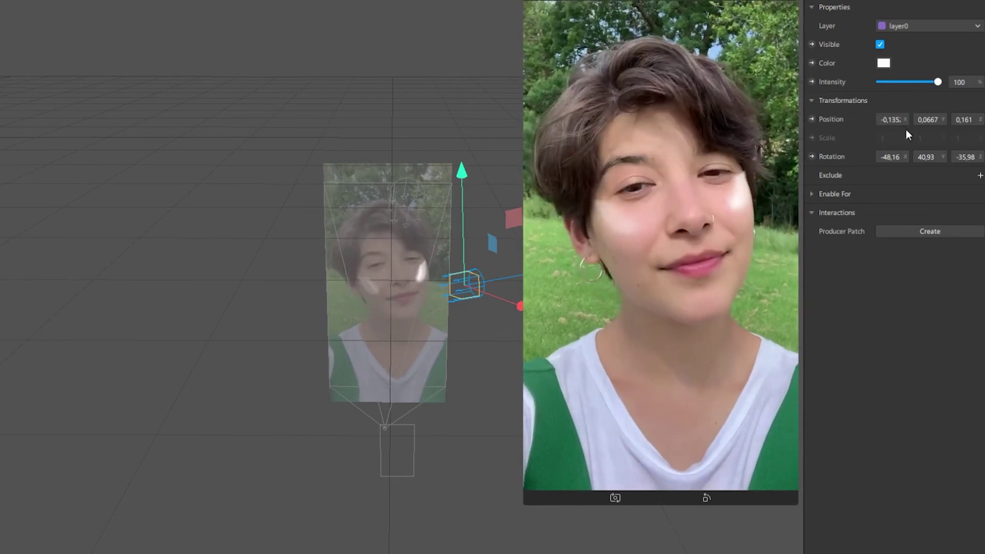
{"action": "key", "text": "Home"}
{"action": "type", "text": "-"}
{"action": "key", "text": "Return"}
Flip directionalLight2's Z rotation to 35.98 so it mirrors the first light.
{"action": "scroll", "coordinate": [431, 286], "scroll_direction": "up", "scroll_amount": 2}
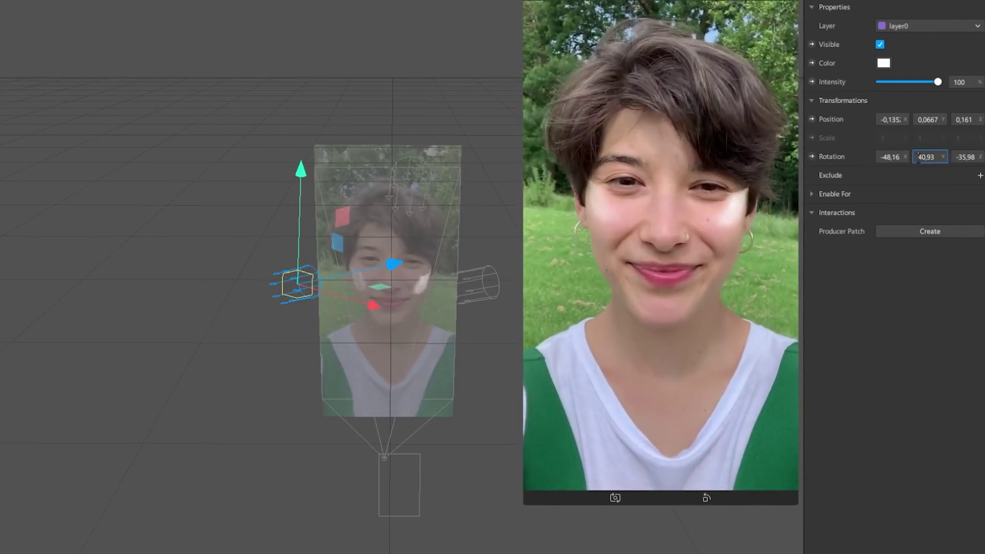
{"action": "left_click", "coordinate": [958, 157]}
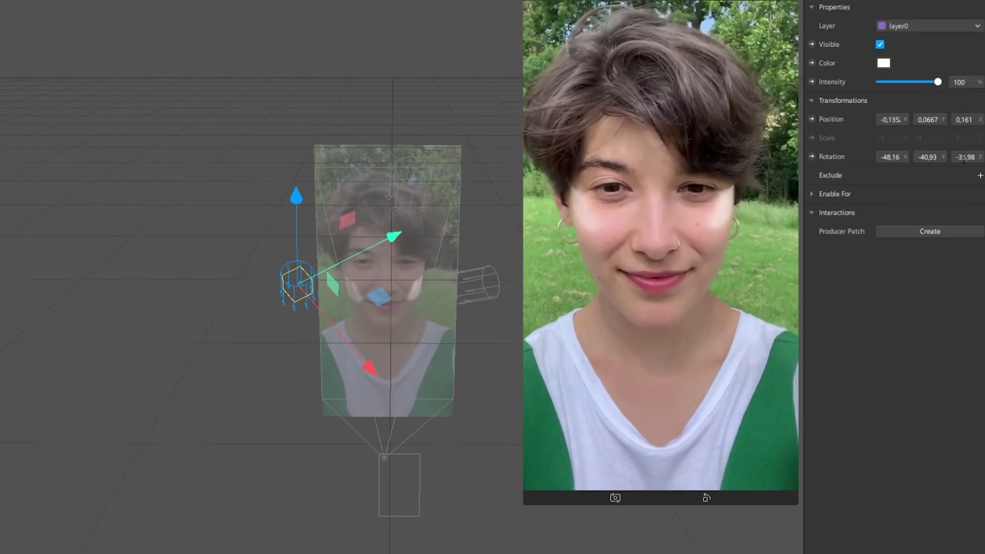
{"action": "key", "text": "BackSpace"}
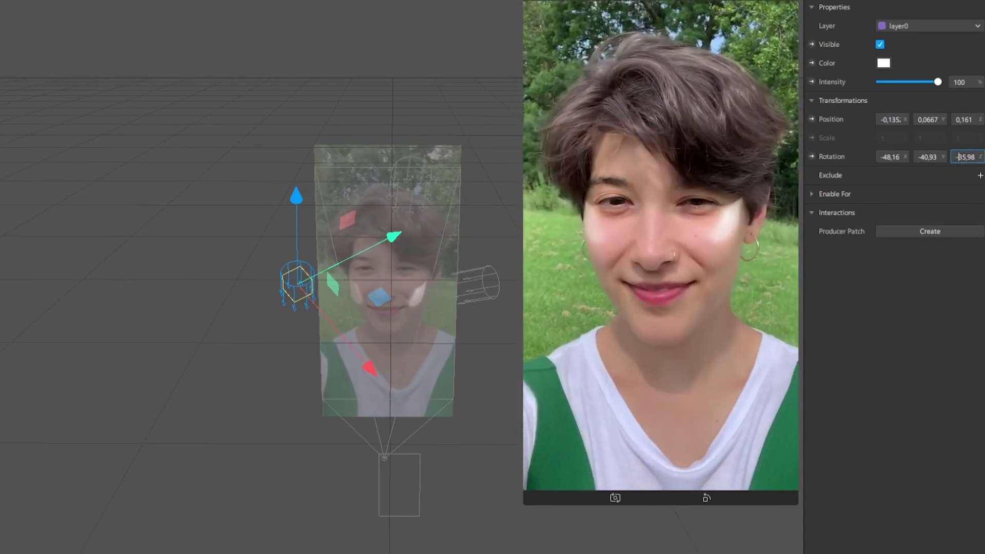
{"action": "key", "text": "Return"}
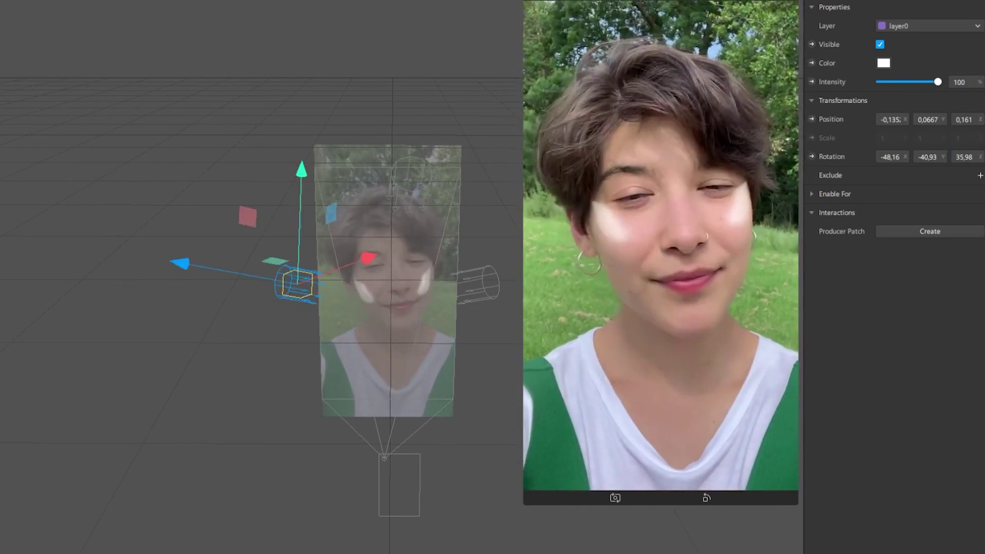
{"action": "middle_click_drag", "start_coordinate": [73, 331], "coordinate": [5, 414]}
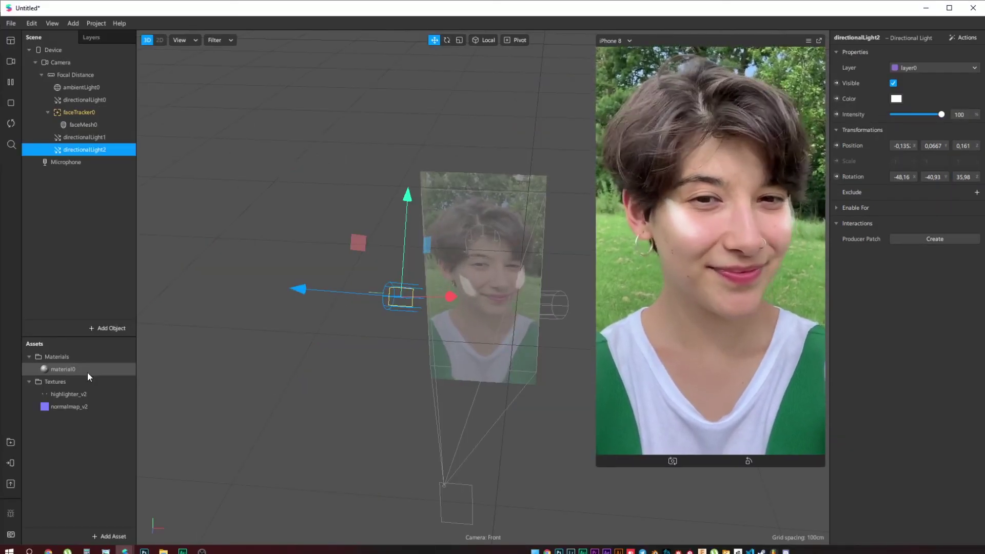
Set material0 to Metallic 82, Roughness 33 and Opacity 13.
{"action": "left_click", "coordinate": [87, 374]}
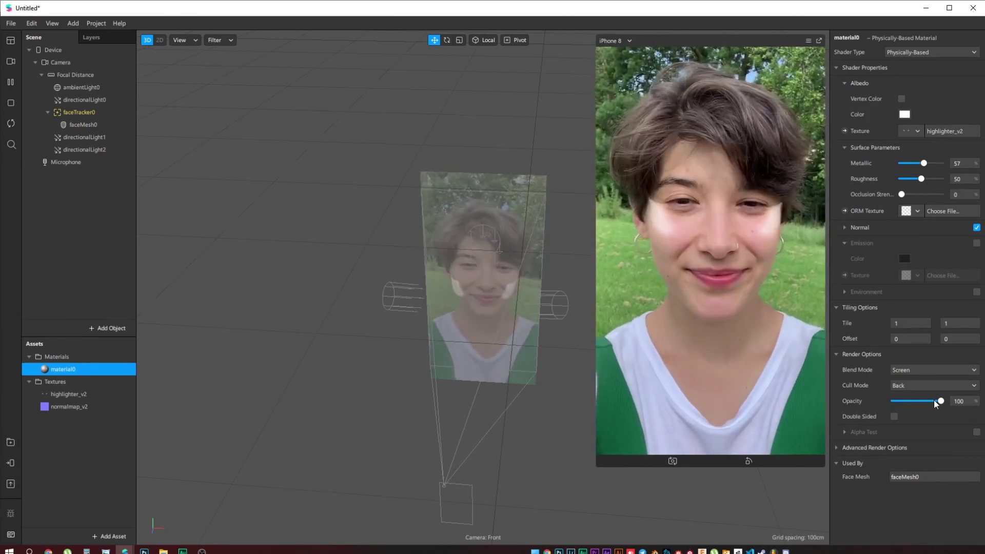
{"action": "left_click_drag", "start_coordinate": [935, 404], "coordinate": [919, 408]}
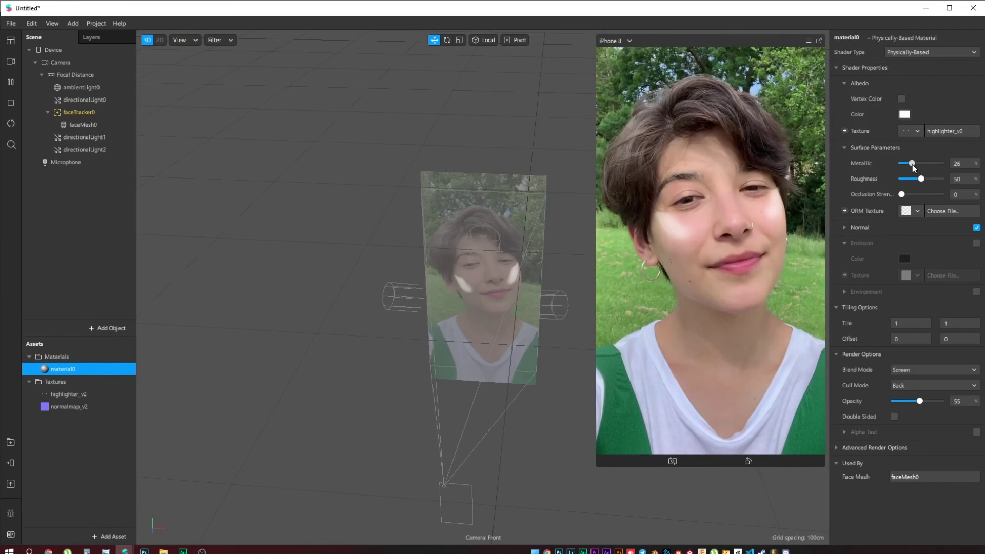
{"action": "mouse_move", "coordinate": [917, 163]}
{"action": "left_mouse_down"}
{"action": "mouse_move", "coordinate": [931, 165]}
{"action": "mouse_move", "coordinate": [914, 179]}
{"action": "left_mouse_up"}
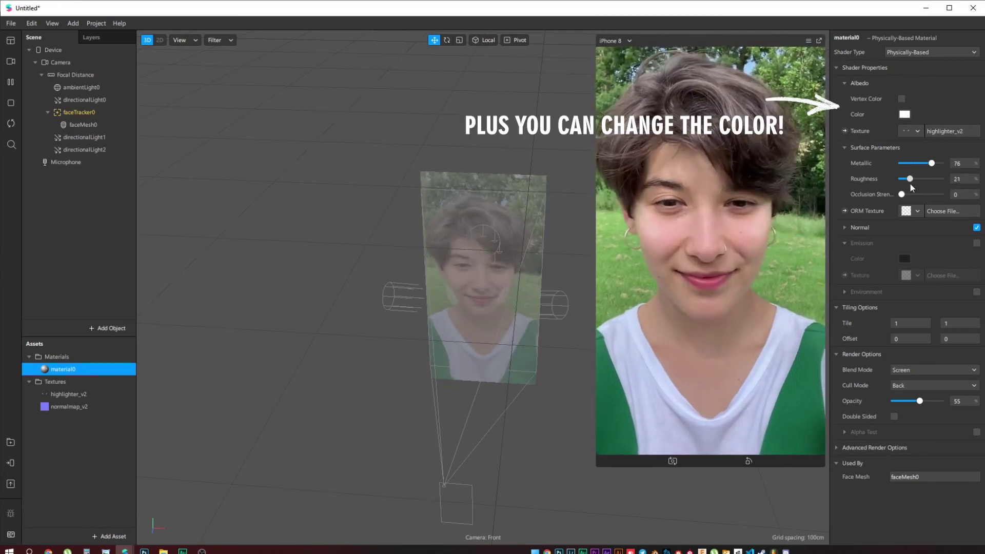
{"action": "left_click_drag", "start_coordinate": [895, 403], "coordinate": [901, 404]}
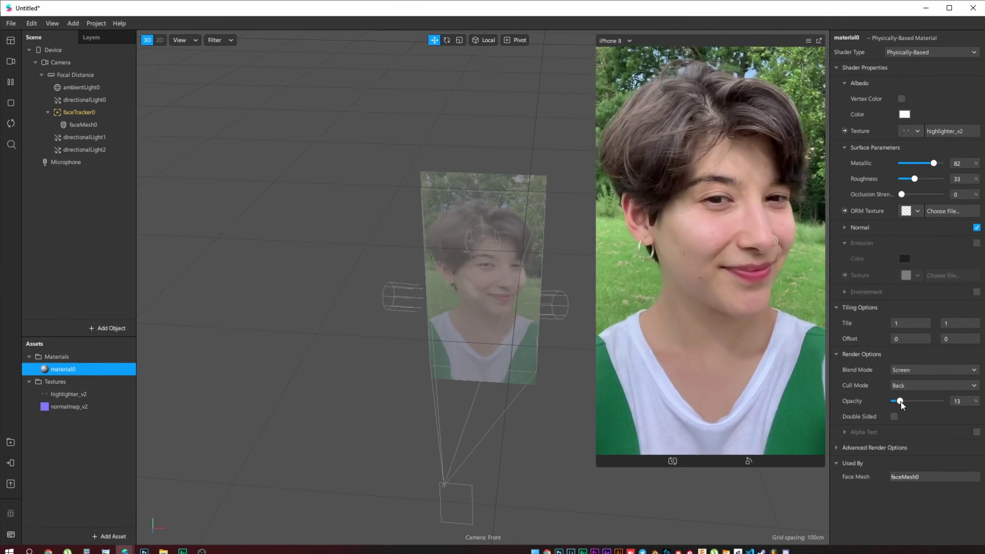